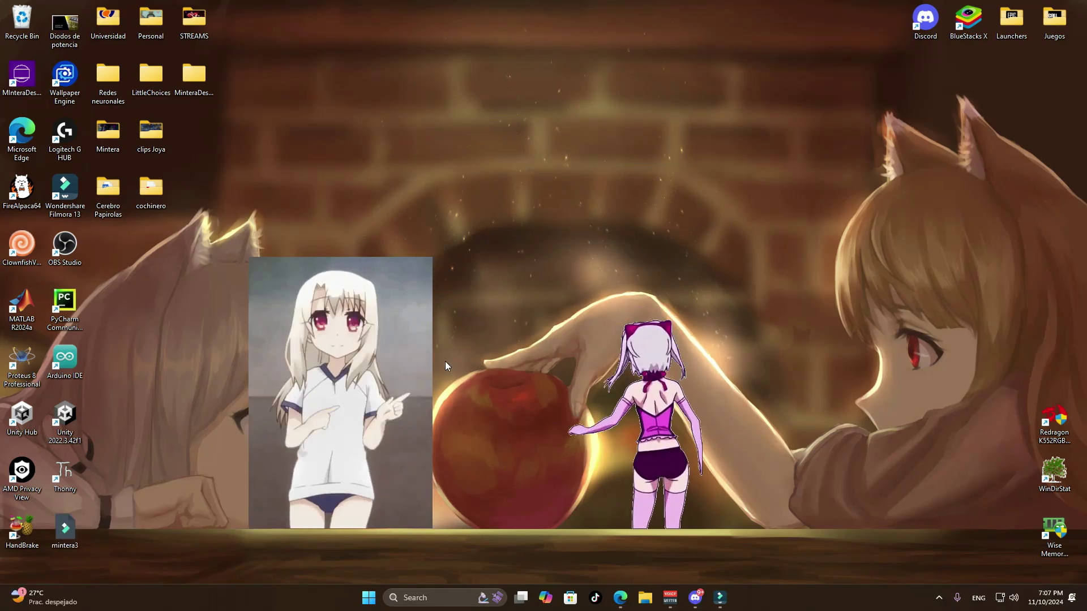
# Open MinteraDesktop's General Menu configuration from the tray and launch the GIF background remover
pyautogui.click(939, 598)
pyautogui.rightClick(950, 534)
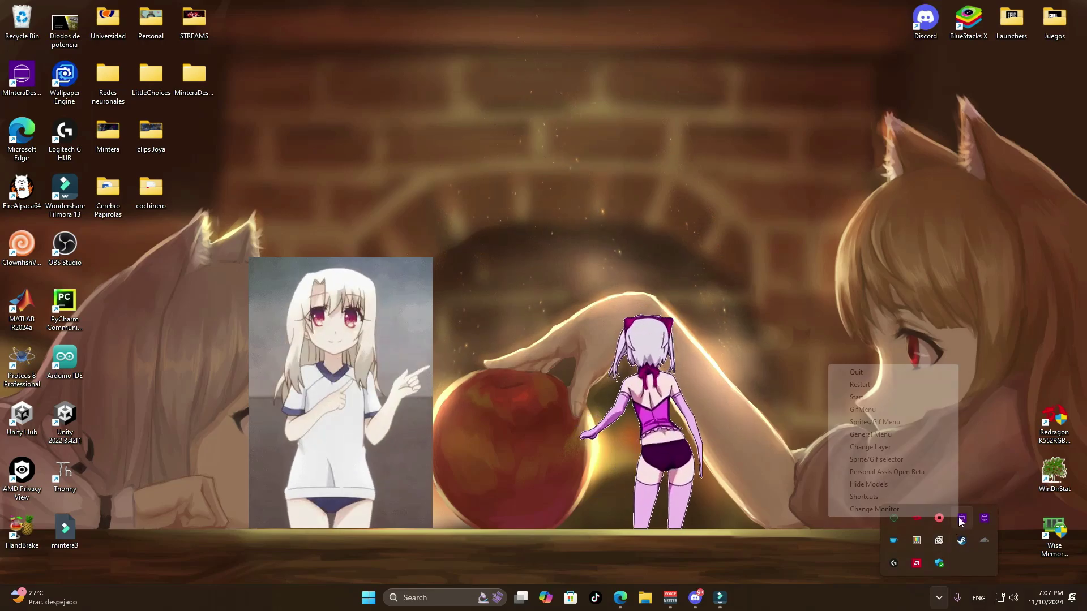
pyautogui.click(879, 439)
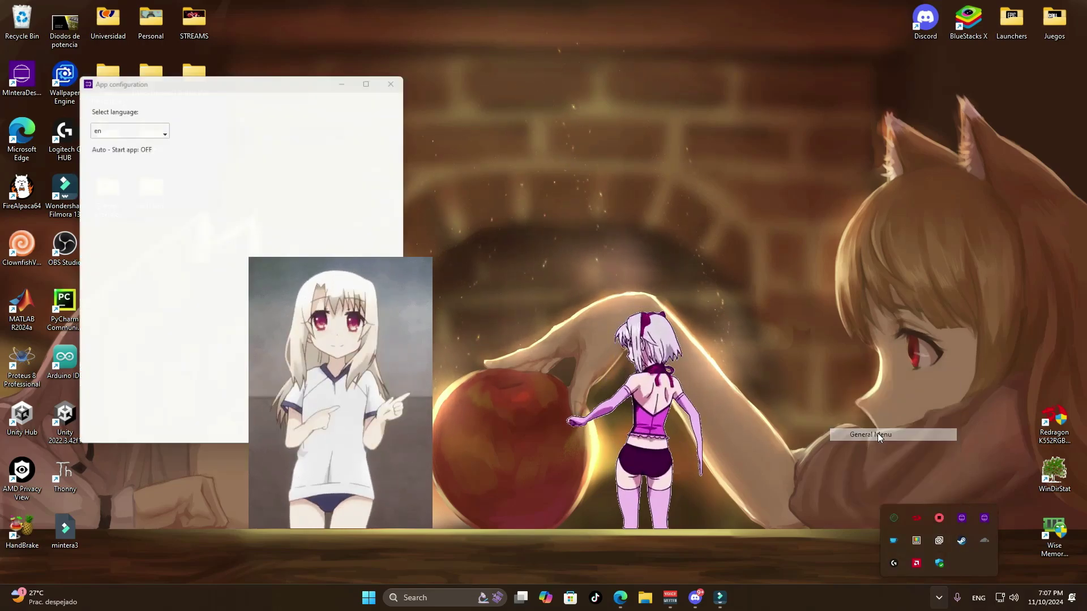
pyautogui.moveTo(306, 85); pyautogui.dragTo(624, 43)
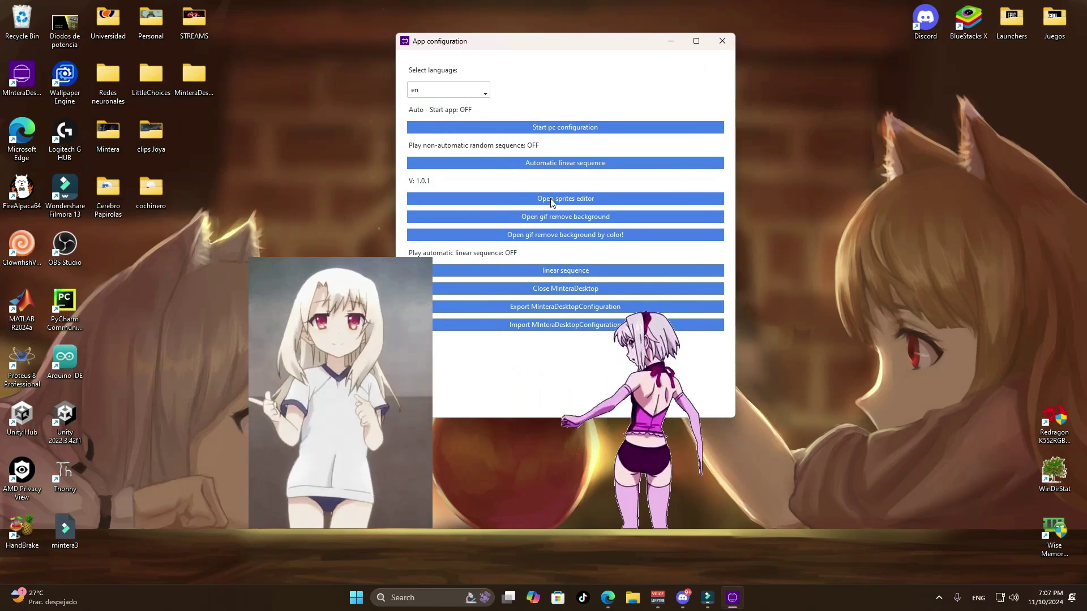
pyautogui.click(570, 217)
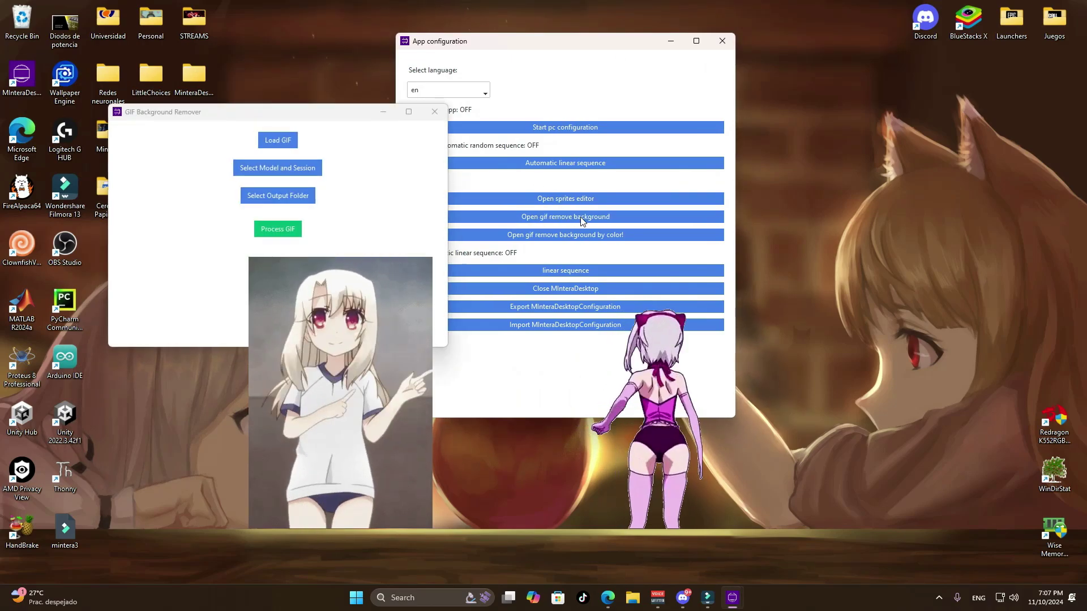
pyautogui.moveTo(327, 116); pyautogui.dragTo(360, 93)
# Load the dancin2 GIF and select the u2net.onnx model for the session
pyautogui.click(325, 116)
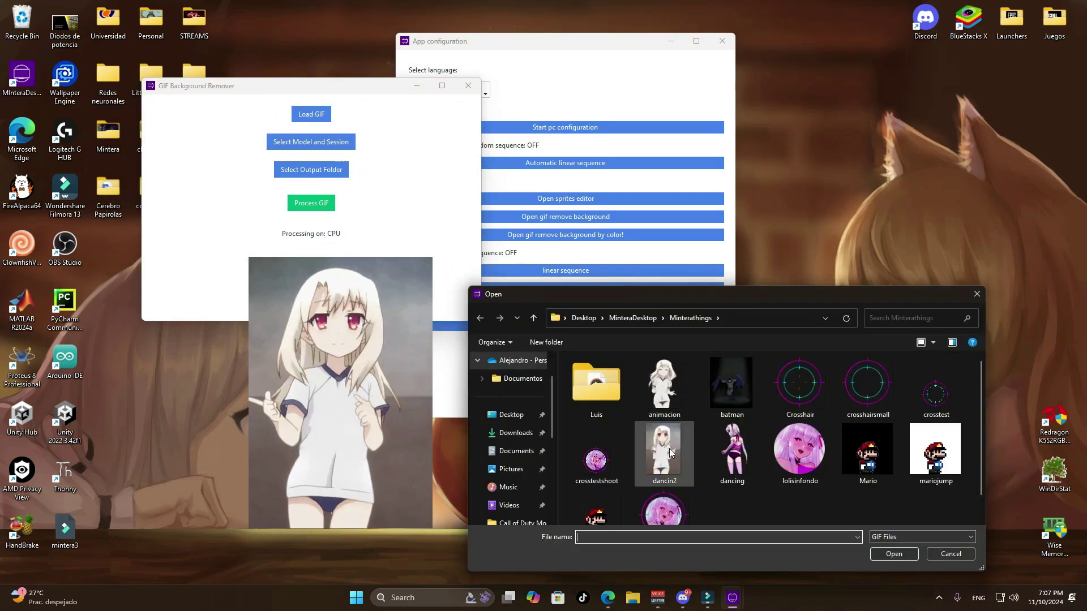
pyautogui.click(668, 449)
pyautogui.click(888, 556)
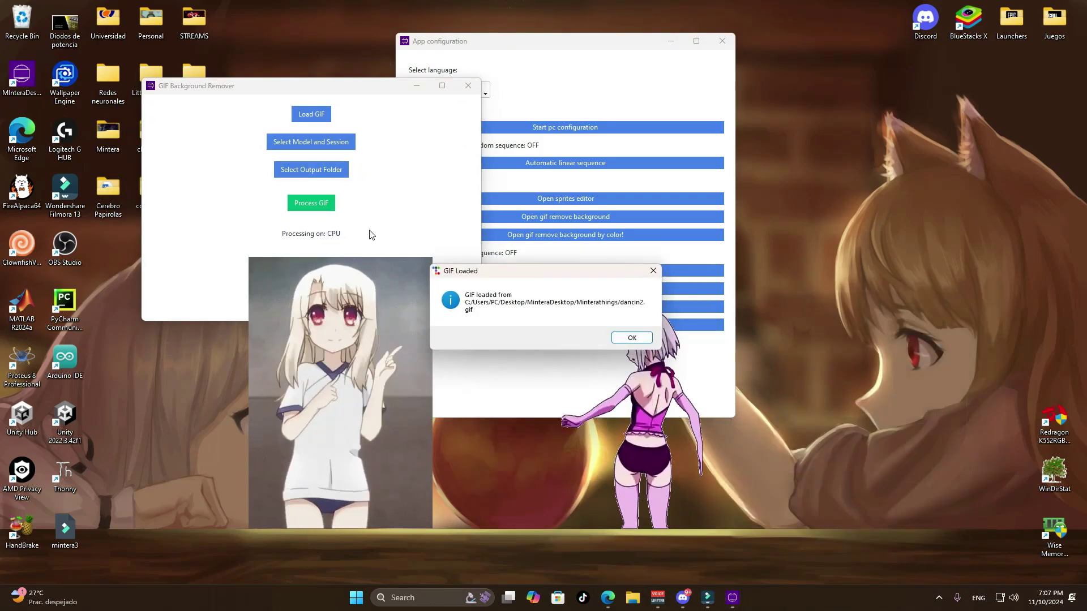
pyautogui.click(644, 338)
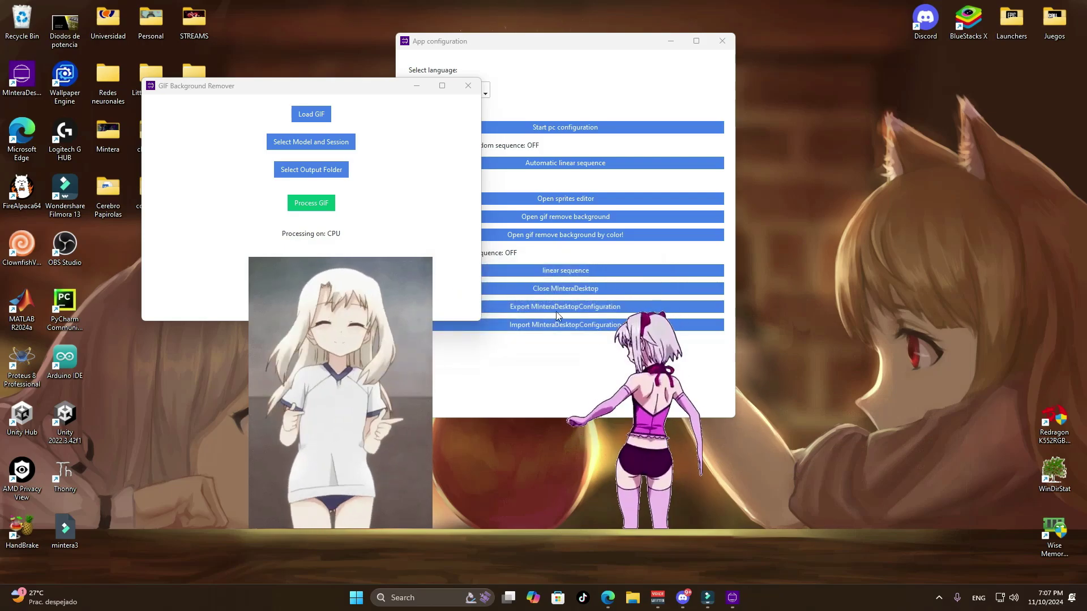
pyautogui.click(340, 144)
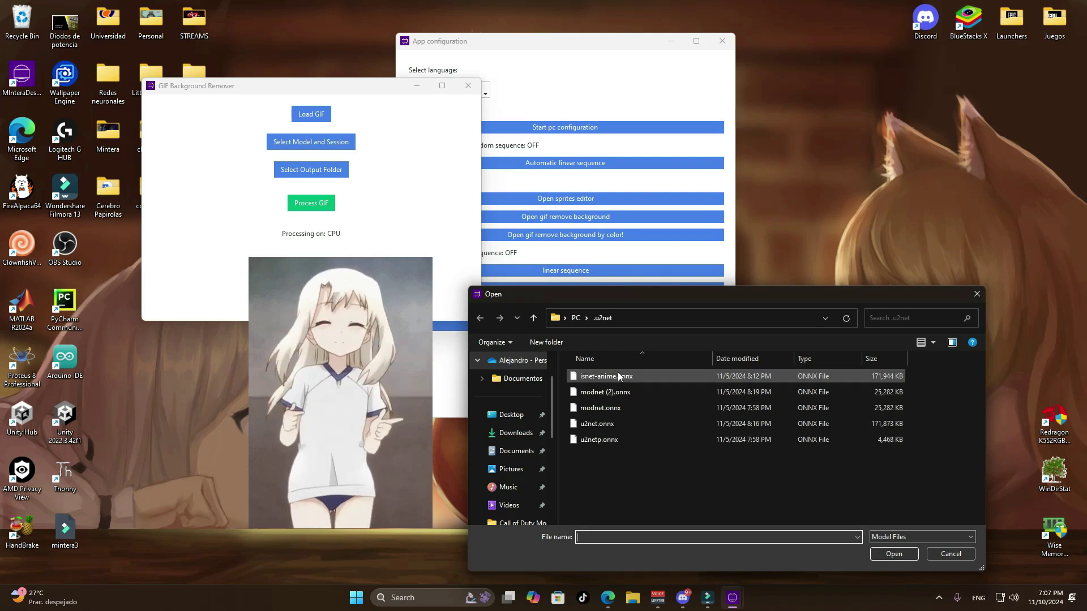
pyautogui.click(601, 424)
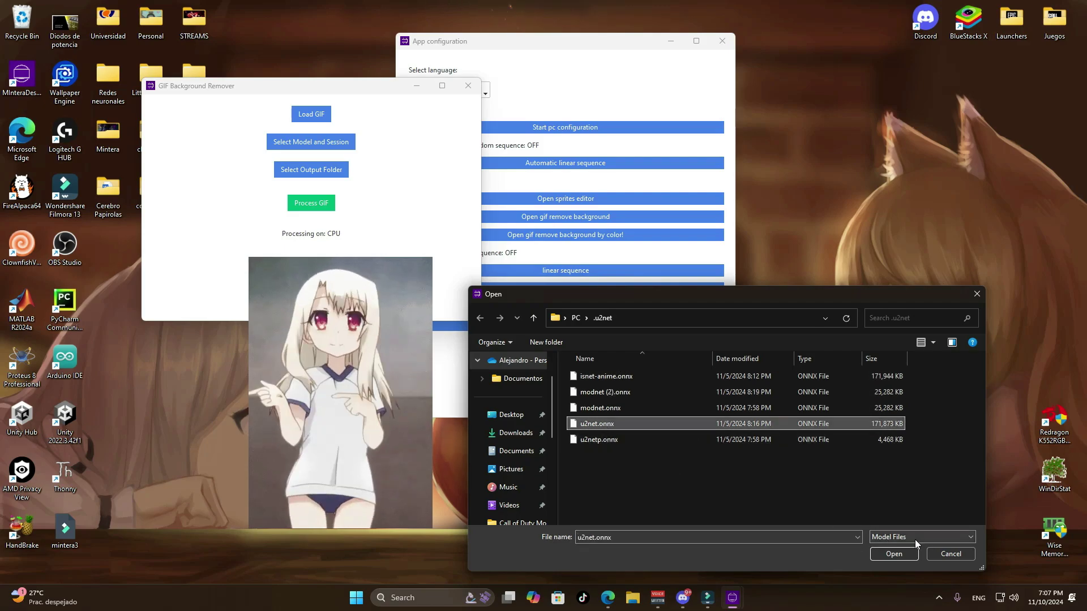
pyautogui.click(894, 554)
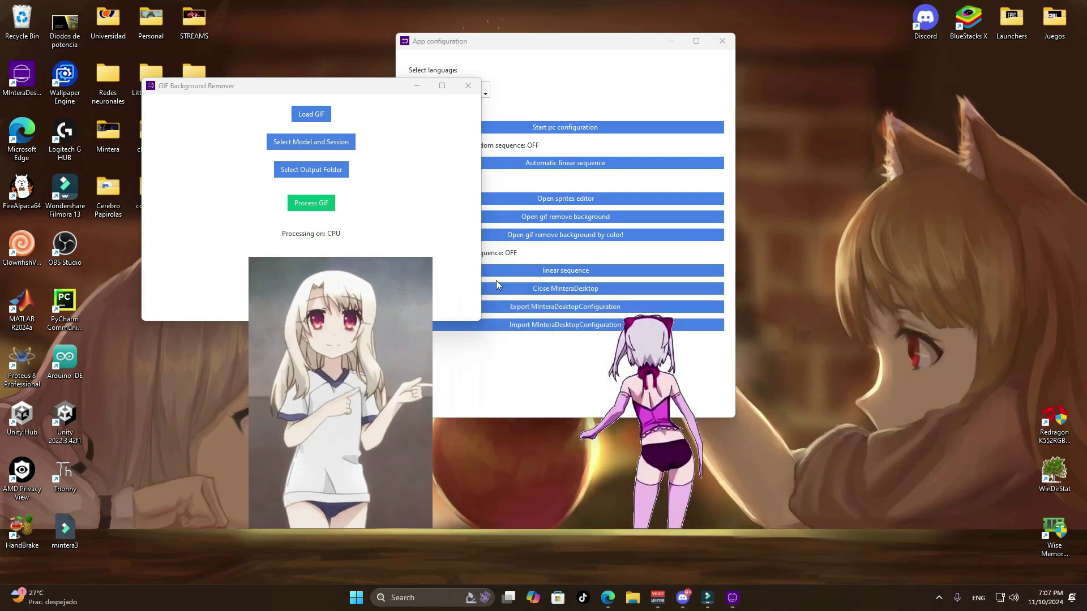
# Set Desktop > MinteraDesktop > Minterathings as the output folder and process the GIF
pyautogui.click(308, 176)
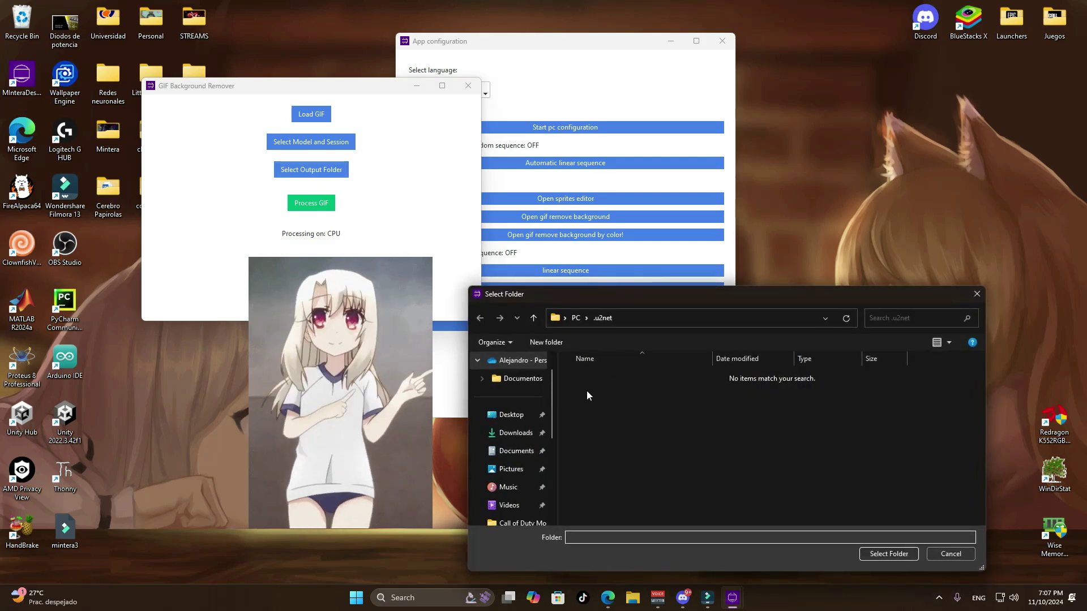
pyautogui.click(491, 417)
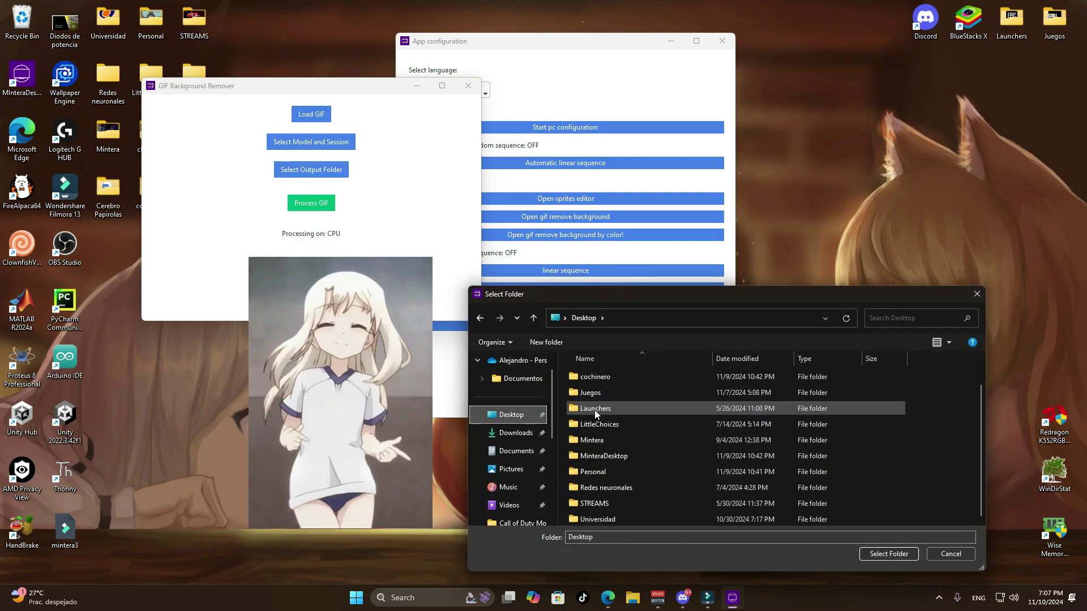
pyautogui.doubleClick(599, 457)
pyautogui.doubleClick(596, 393)
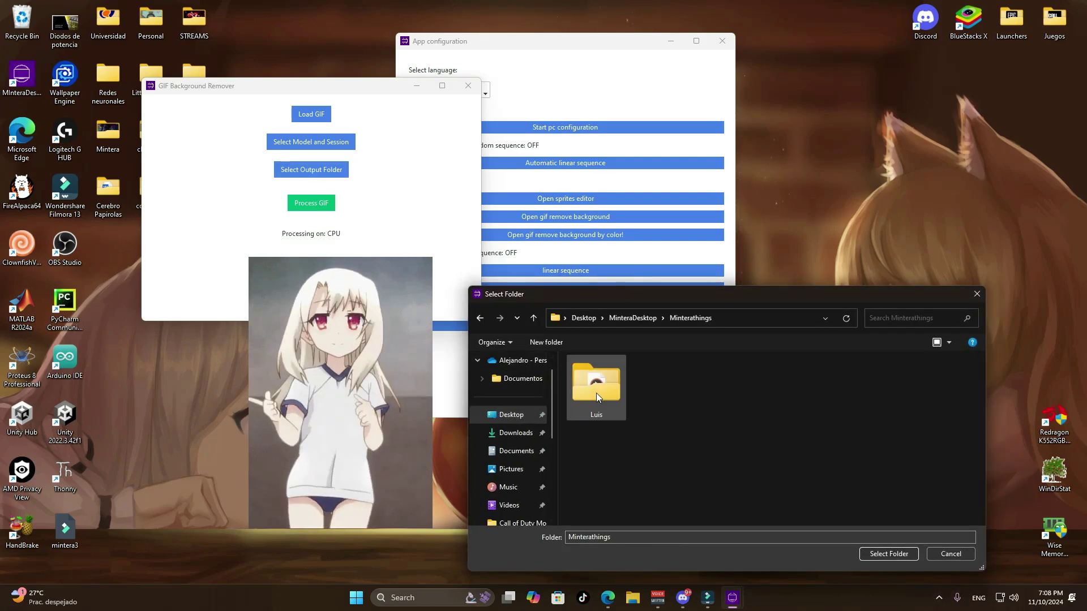
pyautogui.click(887, 554)
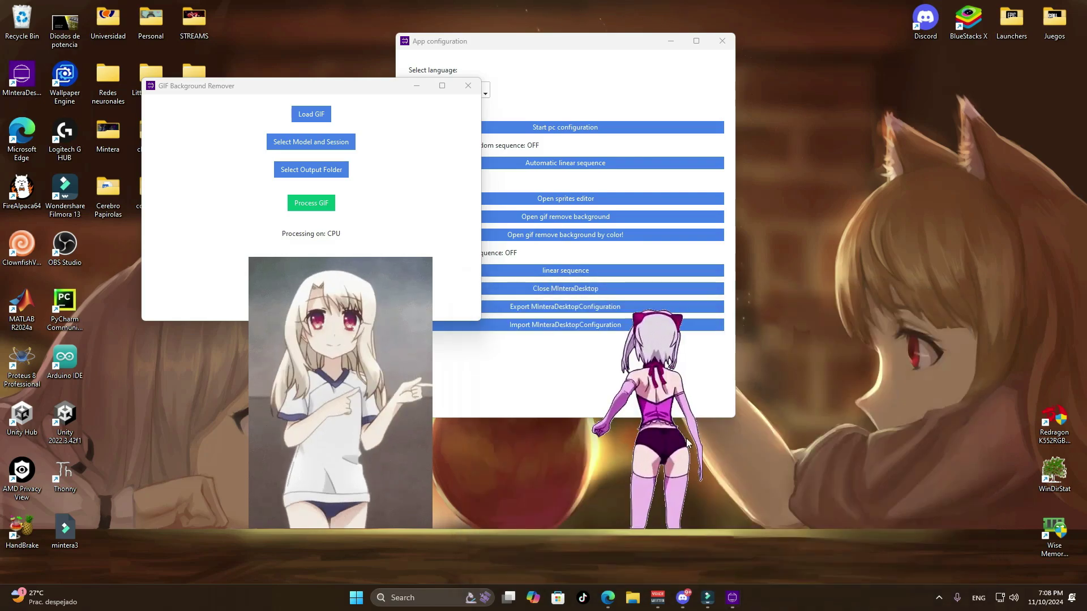
pyautogui.click(630, 347)
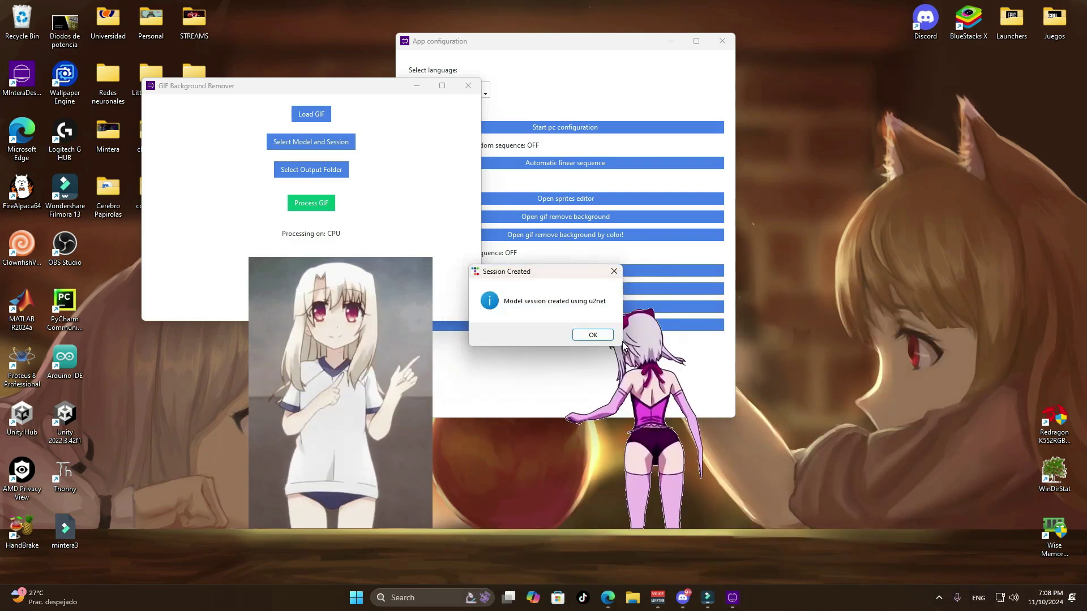
pyautogui.click(594, 336)
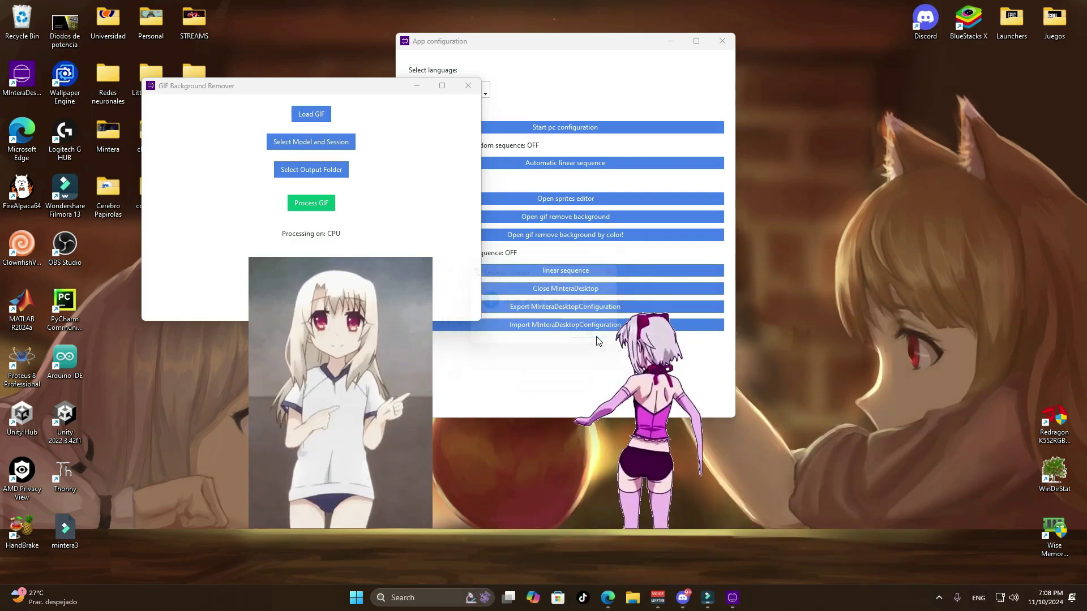
pyautogui.click(323, 209)
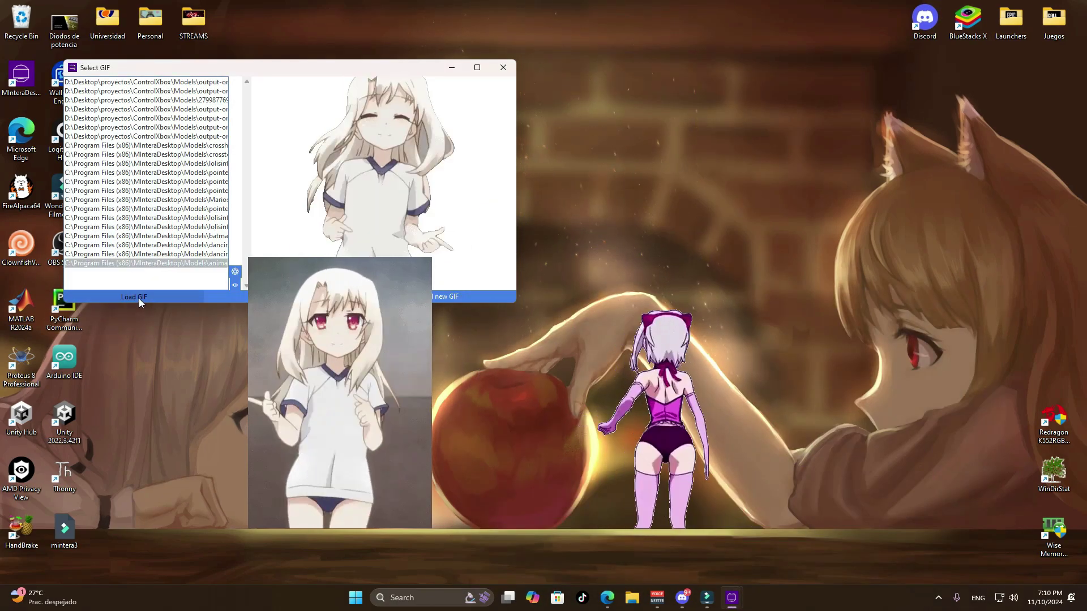
# Load the background-free dancing girl GIF as the companion and restore App configuration
pyautogui.click(138, 297)
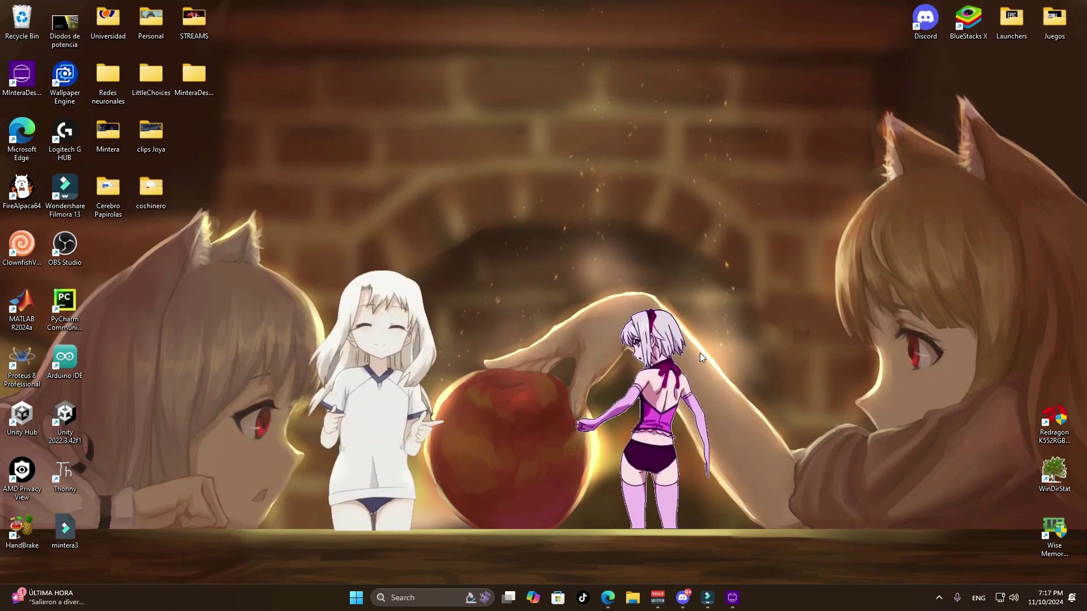
pyautogui.click(733, 600)
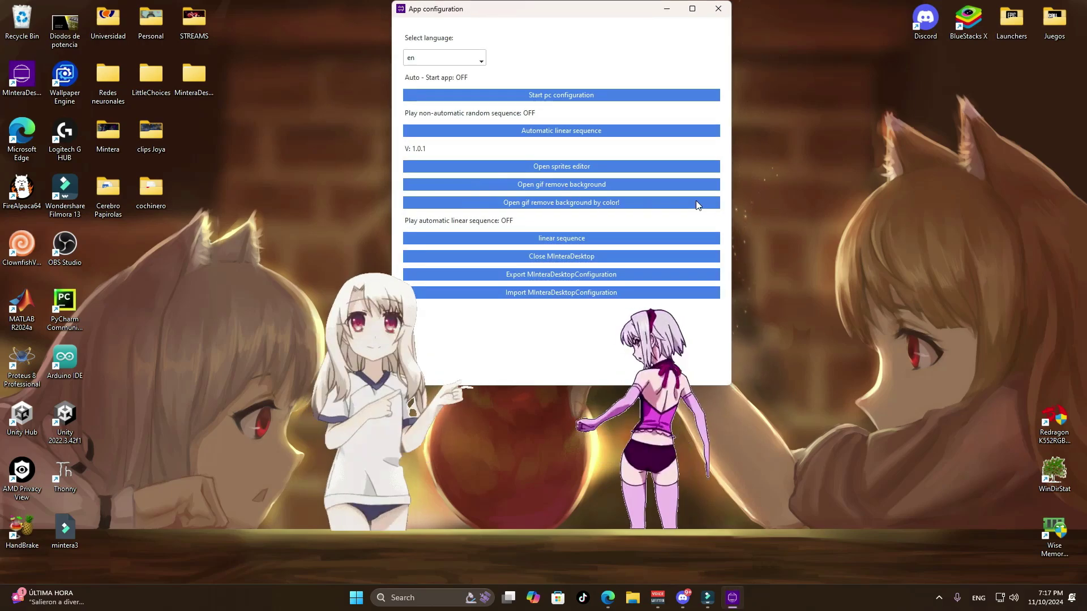
# Open the colour-based remover, load the mariojump GIF, and pick a background colour from the spectrum
pyautogui.click(452, 203)
pyautogui.moveTo(464, 189); pyautogui.dragTo(488, 36)
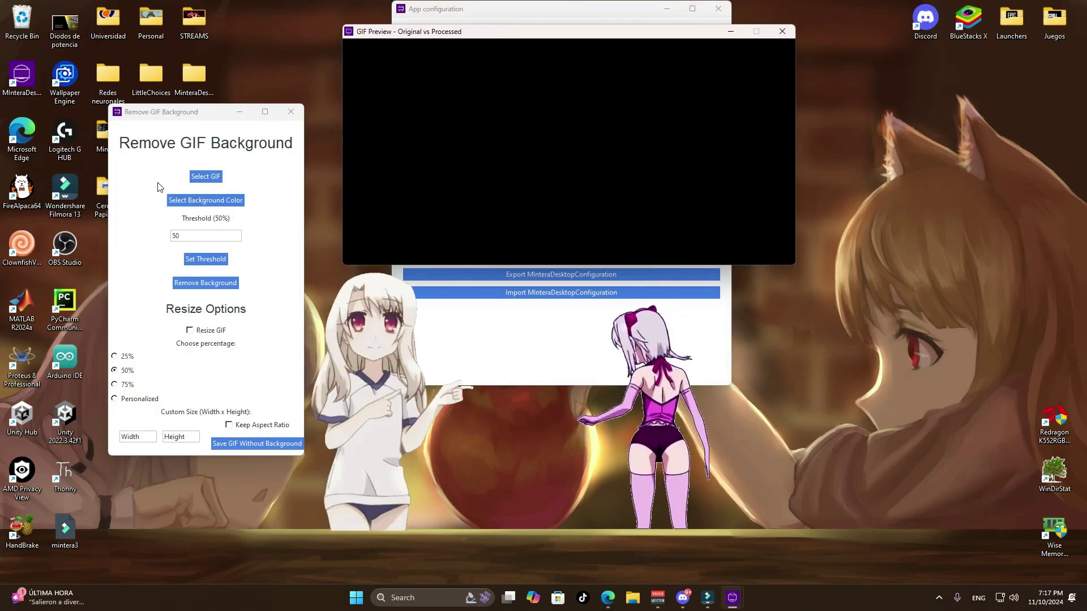
pyautogui.click(207, 177)
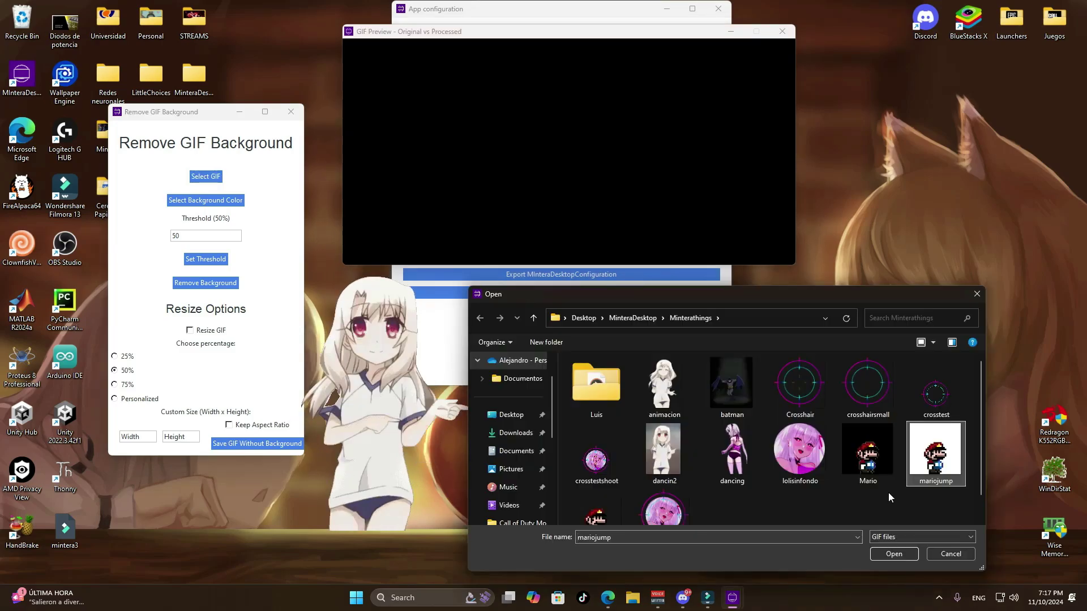
pyautogui.click(886, 549)
pyautogui.click(235, 201)
pyautogui.moveTo(152, 100); pyautogui.dragTo(194, 27)
# Set the threshold to 20% and remove the Mario GIF's background
pyautogui.click(25, 174)
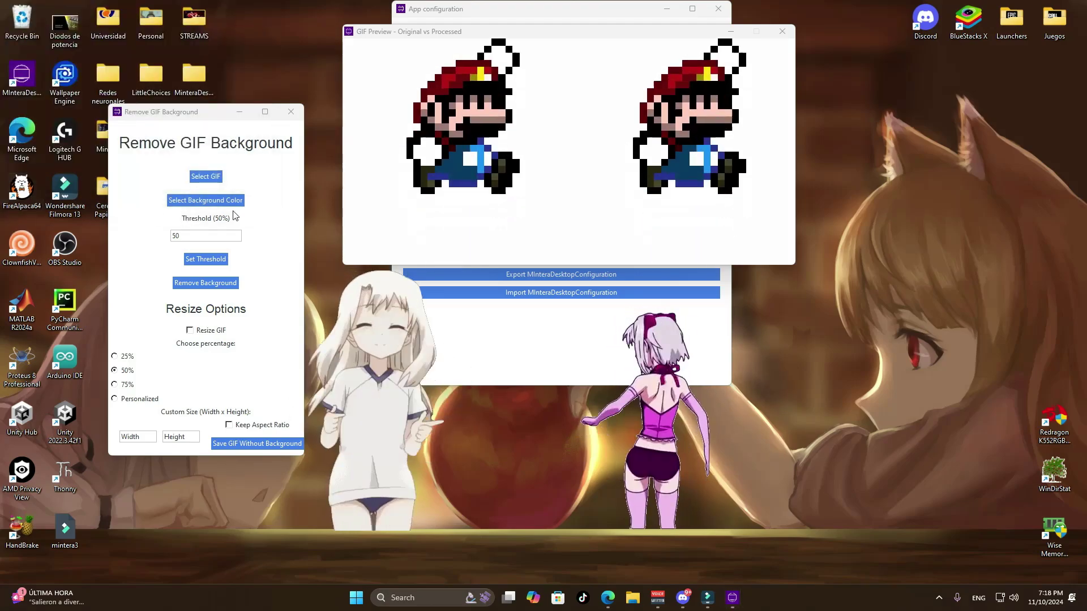
pyautogui.click(199, 235)
pyautogui.press('BackSpace')
pyautogui.press('BackSpace')
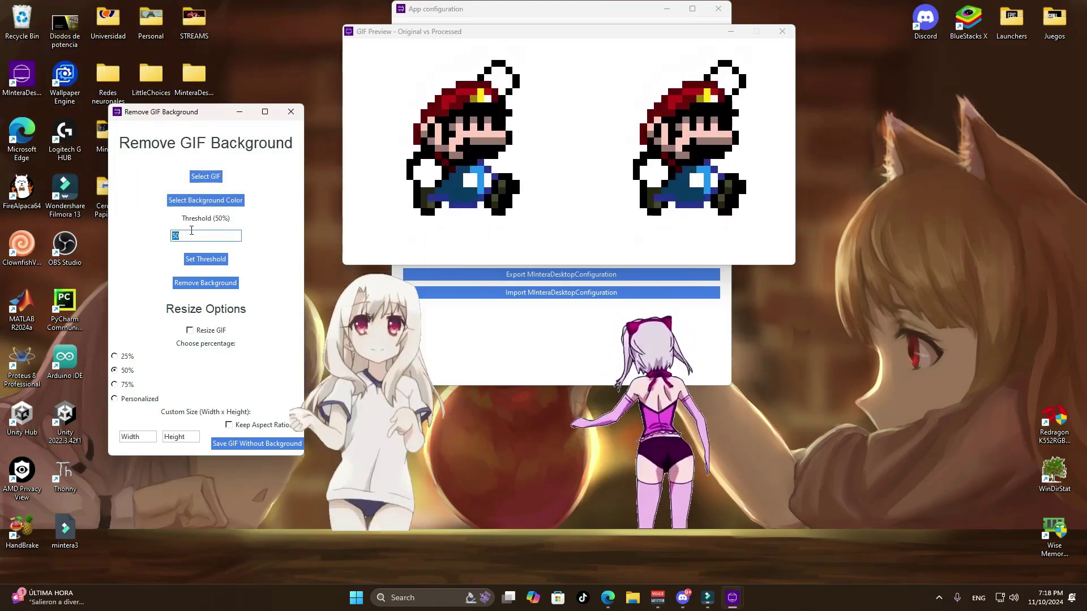
pyautogui.write('20')
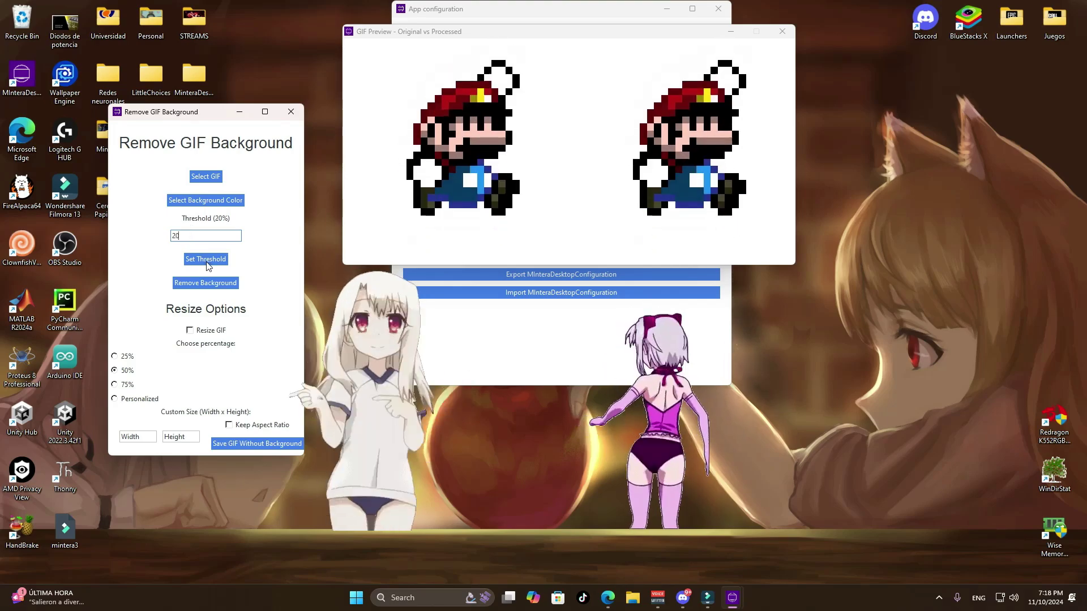
pyautogui.click(206, 262)
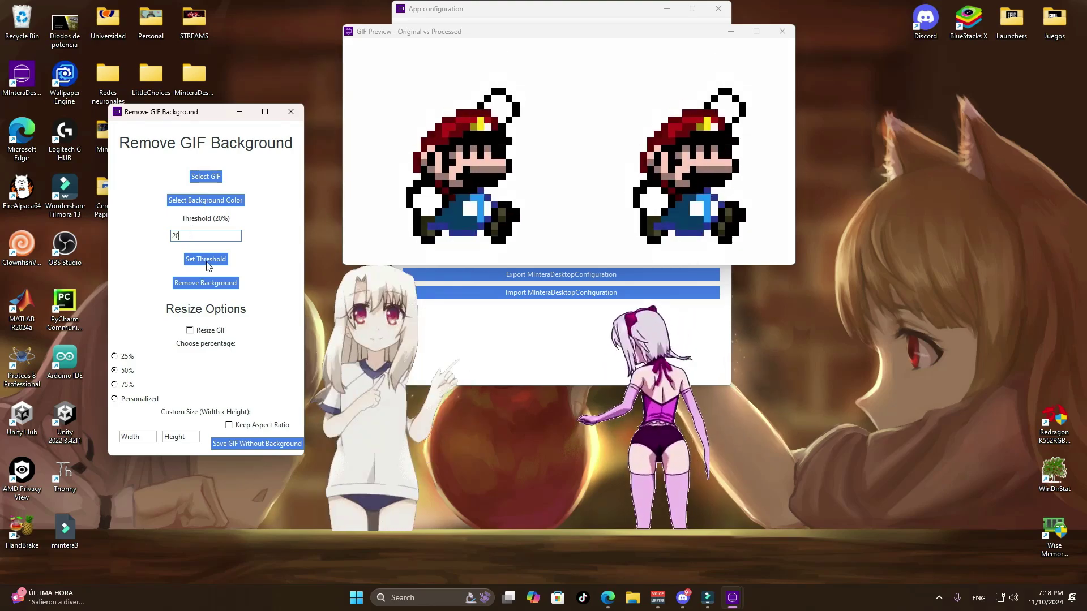
pyautogui.click(210, 287)
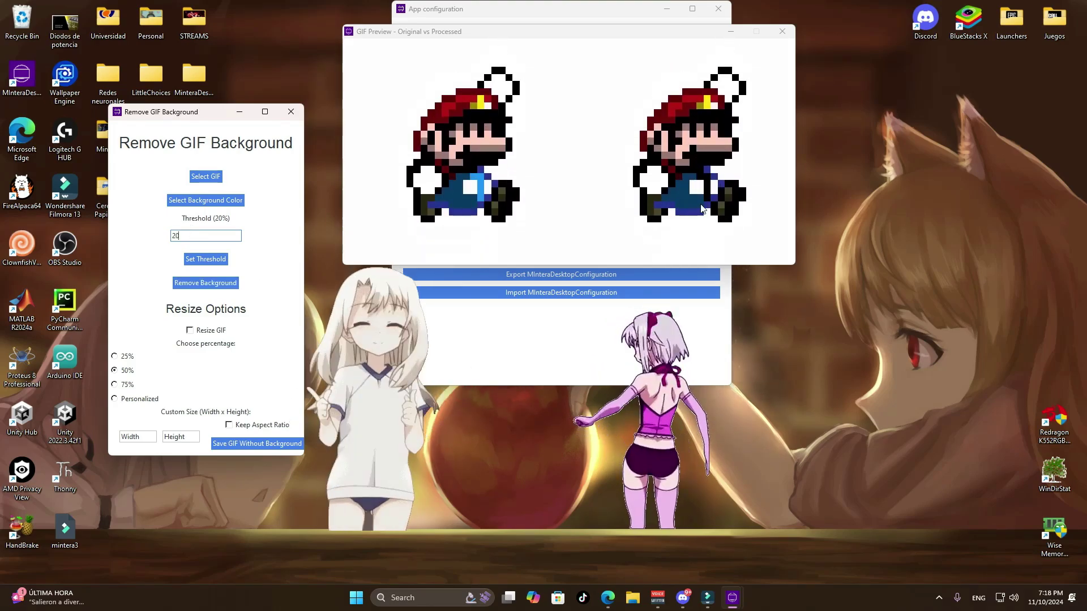
# Retry background removal at a 100% threshold and save the GIF without its background
pyautogui.doubleClick(192, 235)
pyautogui.write('100')
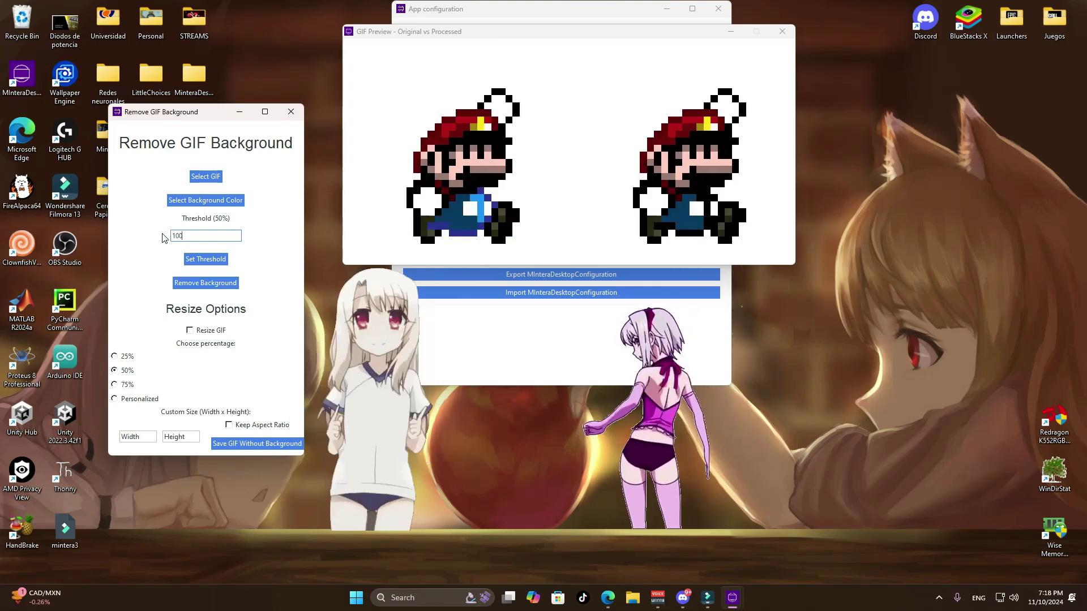
pyautogui.click(218, 261)
pyautogui.click(218, 281)
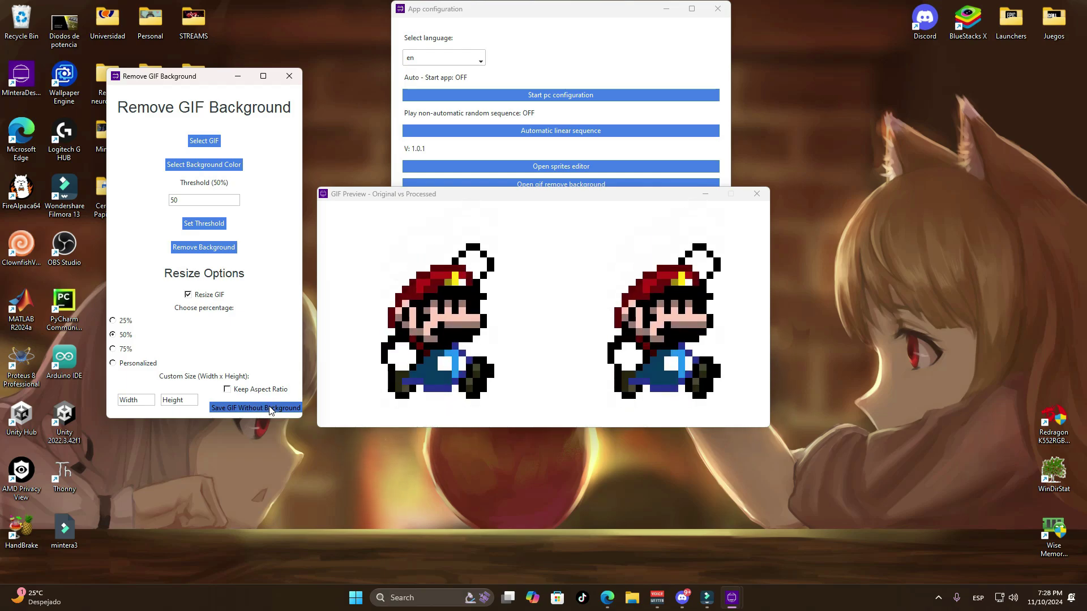
pyautogui.click(270, 409)
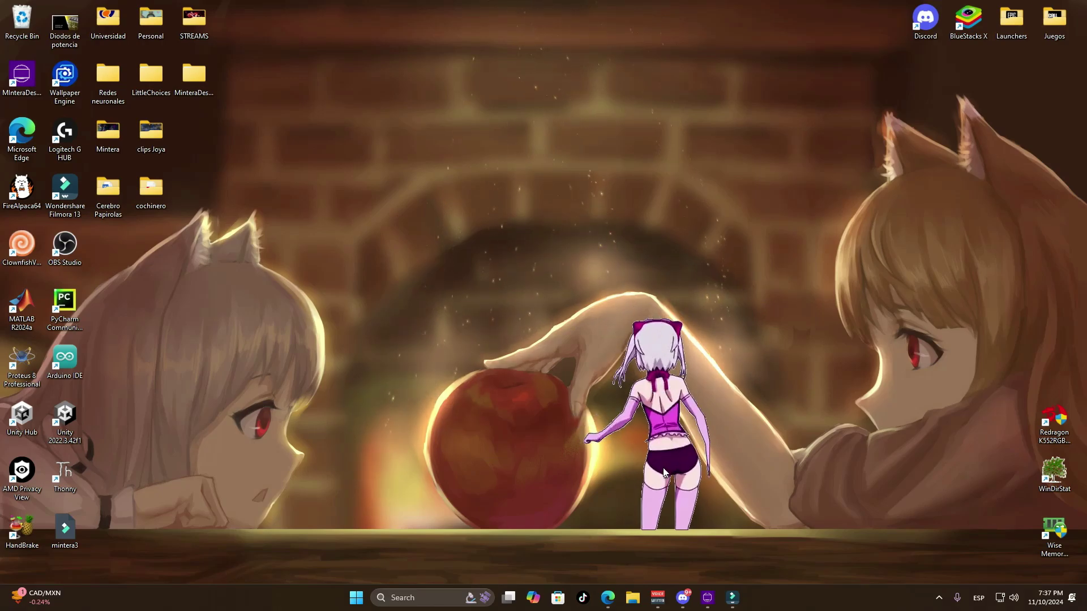
# Open GifMenu from the companion's right-click menu and select the dancing girl GIF
pyautogui.moveTo(721, 592)
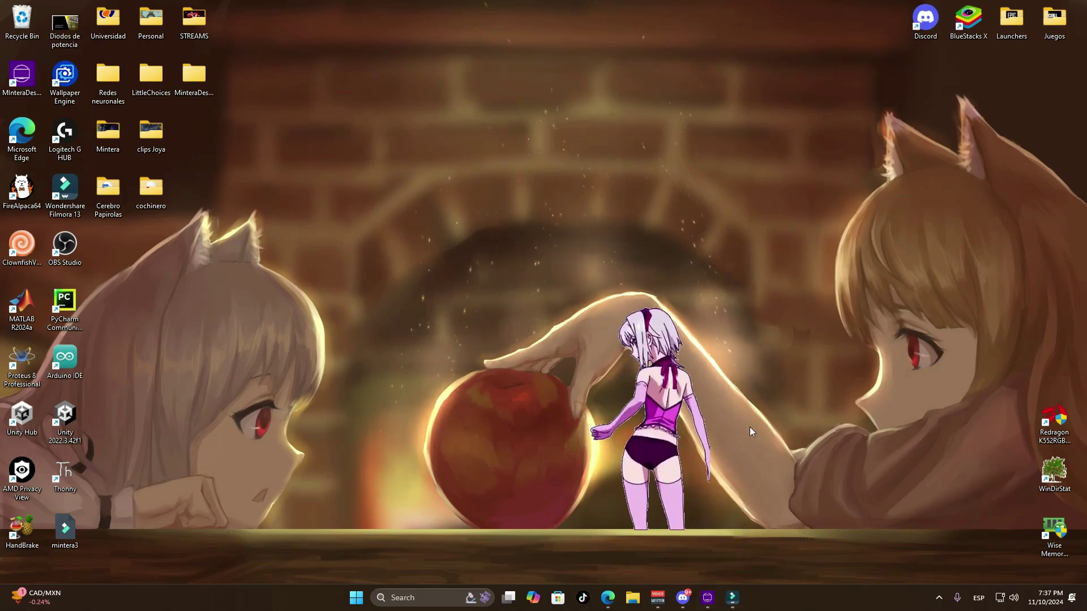
pyautogui.rightClick(672, 418)
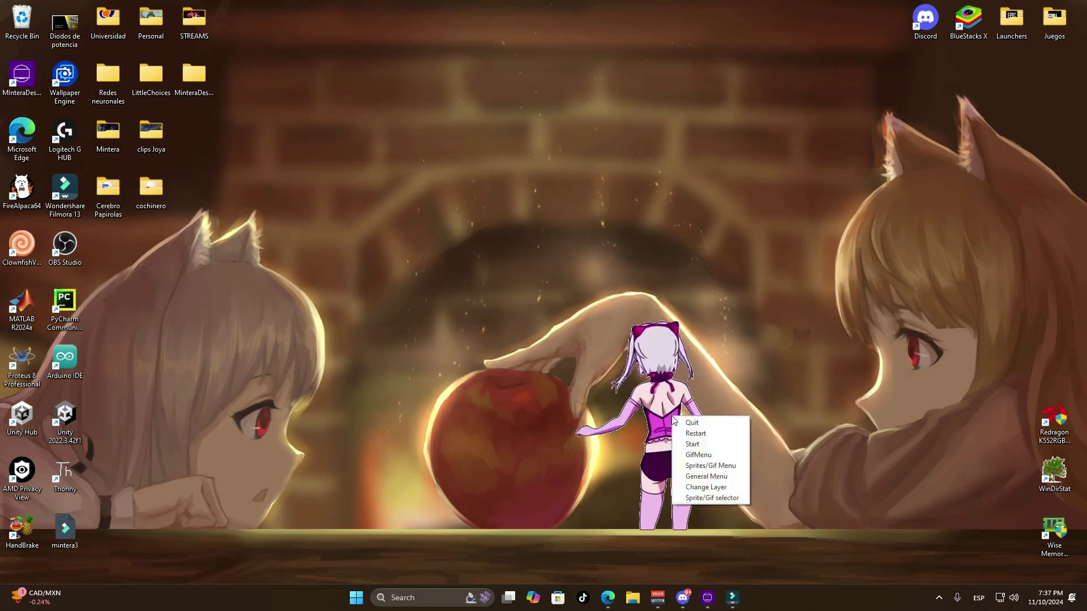
pyautogui.click(700, 466)
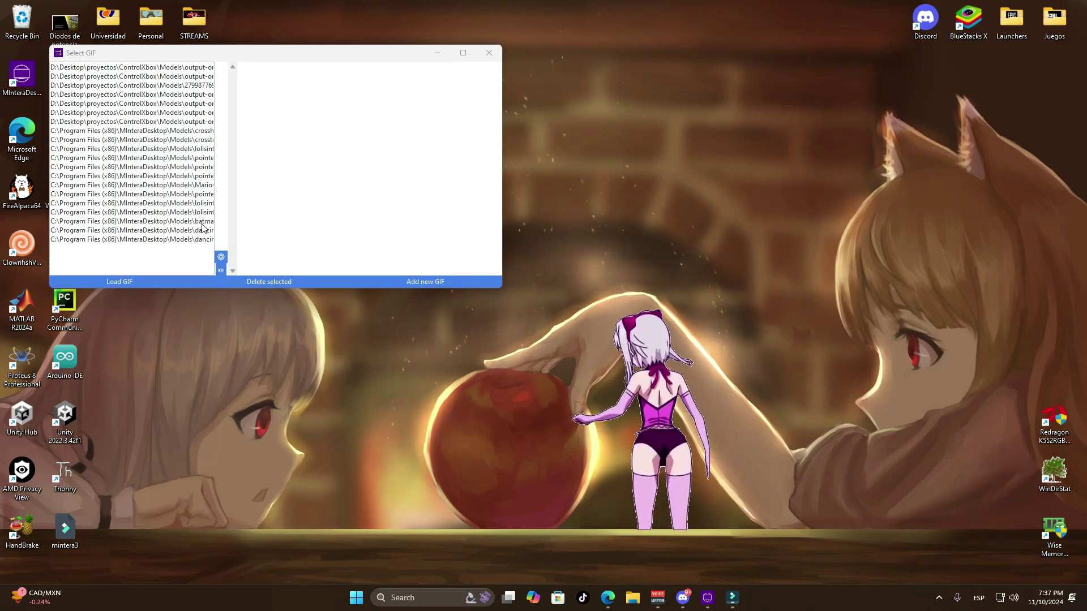
pyautogui.click(209, 230)
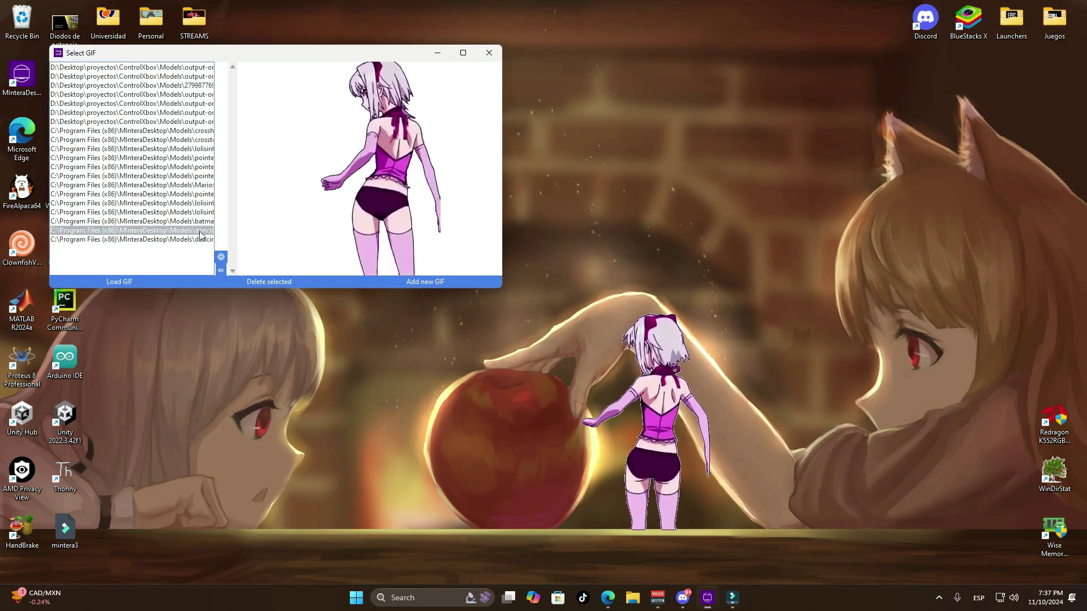
# Attach the LowBeat sound file to the dancing girl GIF and open its playback settings
pyautogui.click(219, 270)
pyautogui.click(593, 456)
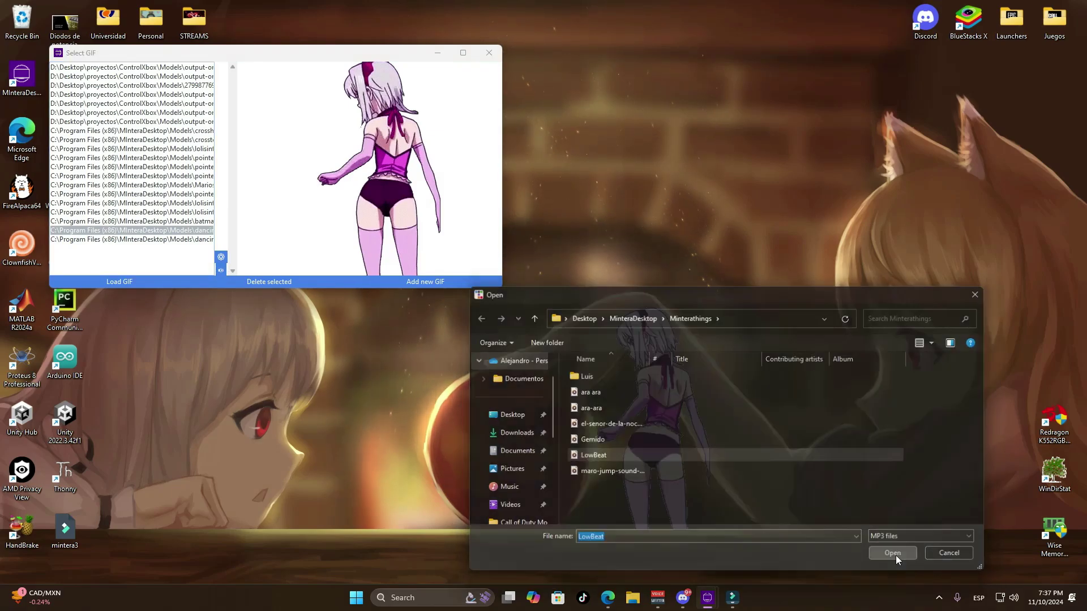
pyautogui.click(895, 555)
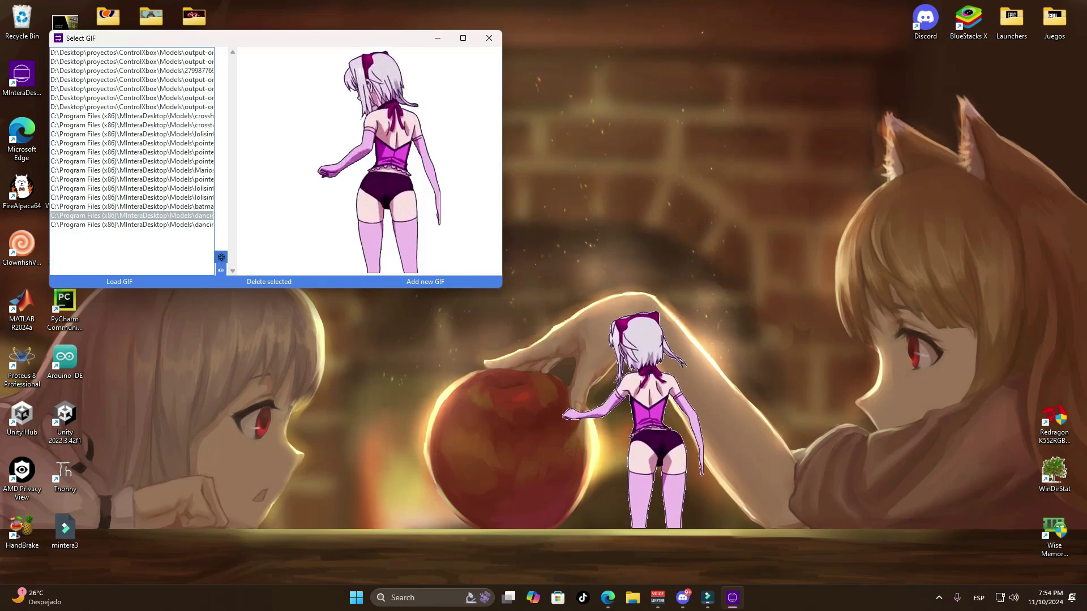
pyautogui.click(221, 258)
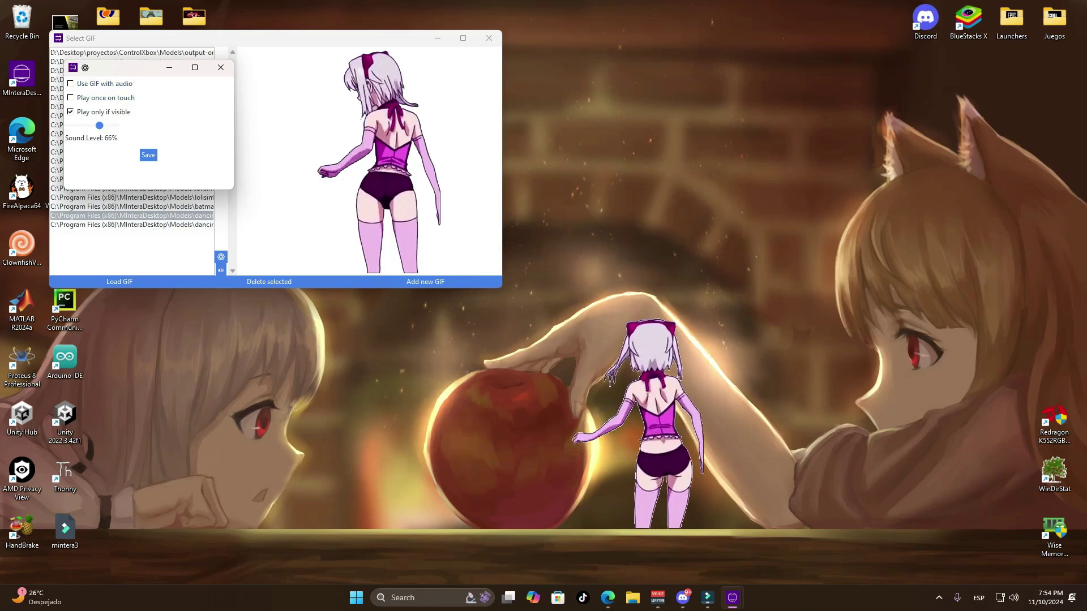
# Keep 'Play only if visible' enabled, set the sound level to 62%, and save
pyautogui.click(70, 112)
pyautogui.click(71, 112)
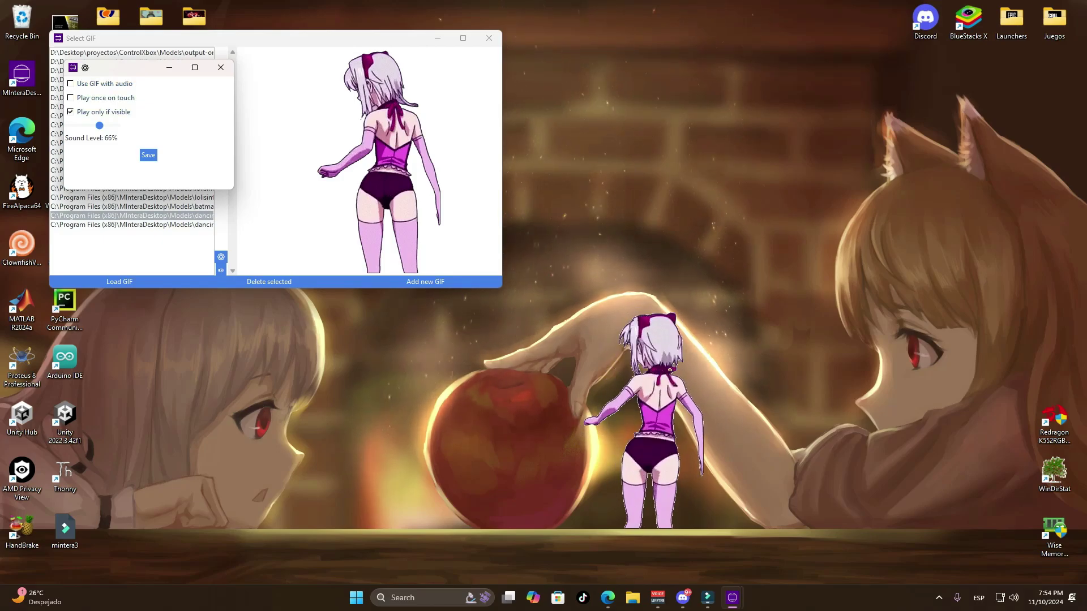
pyautogui.moveTo(100, 125)
pyautogui.mouseDown()
pyautogui.moveTo(75, 125)
pyautogui.moveTo(112, 126)
pyautogui.moveTo(97, 126)
pyautogui.mouseUp()
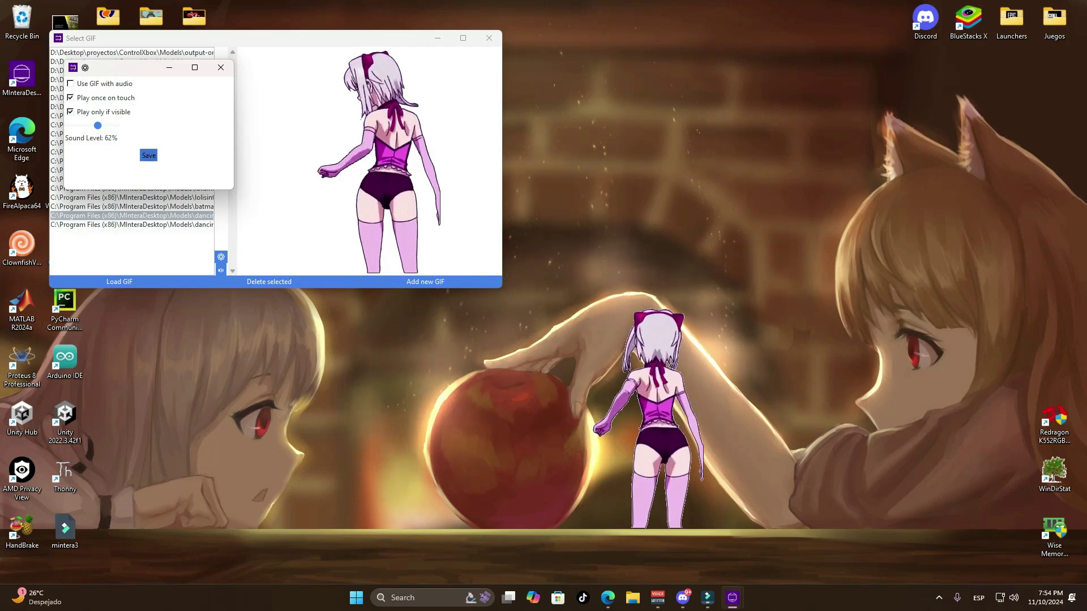
pyautogui.click(148, 155)
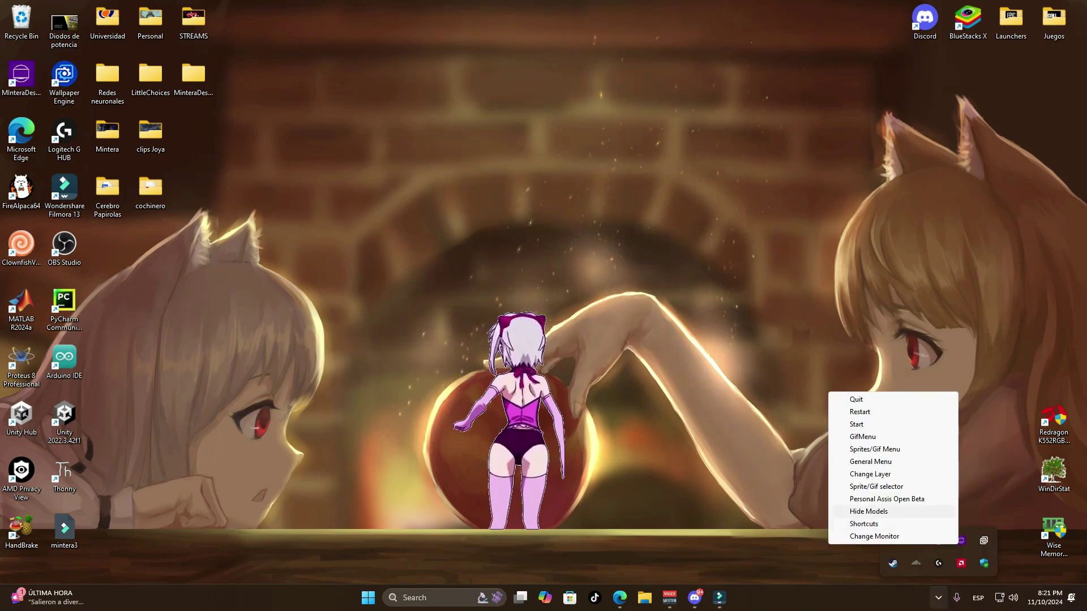
# Hide the companion models via the tray menu and open the Shortcuts input detector
pyautogui.click(868, 511)
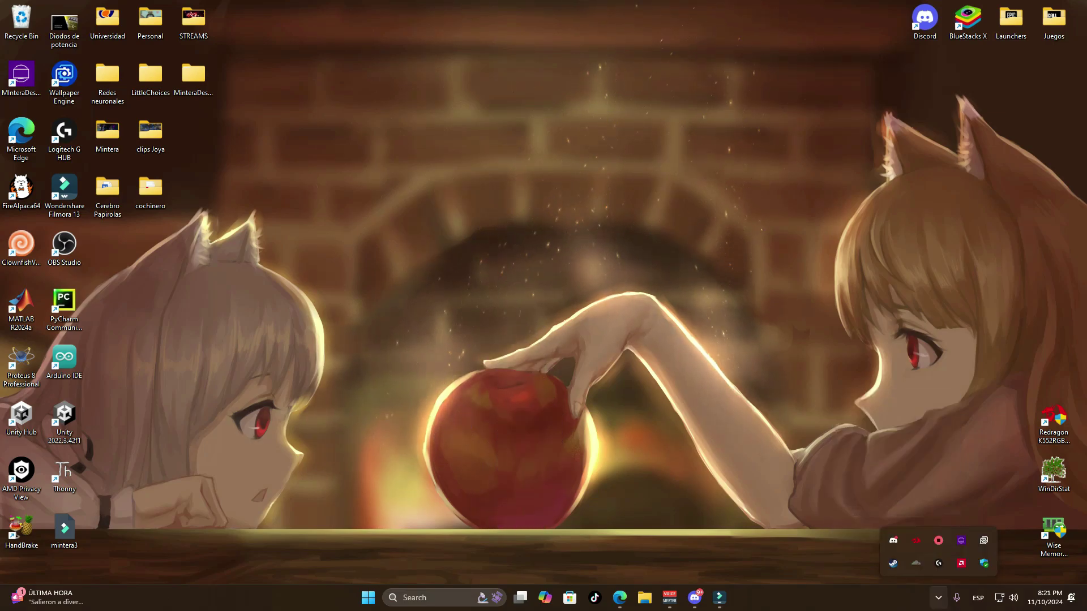
pyautogui.rightClick(960, 540)
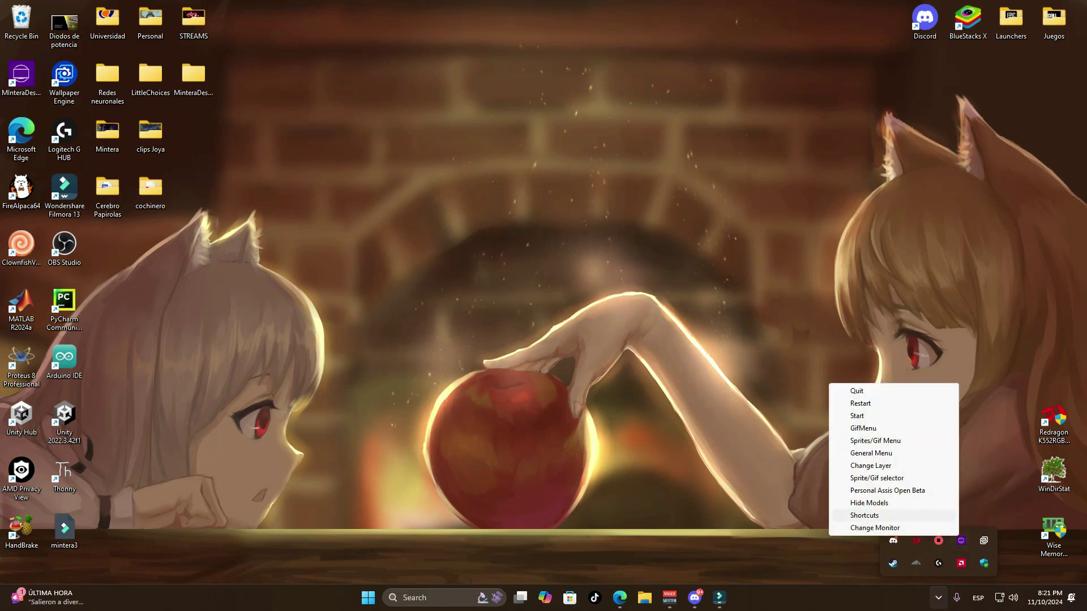
pyautogui.click(864, 515)
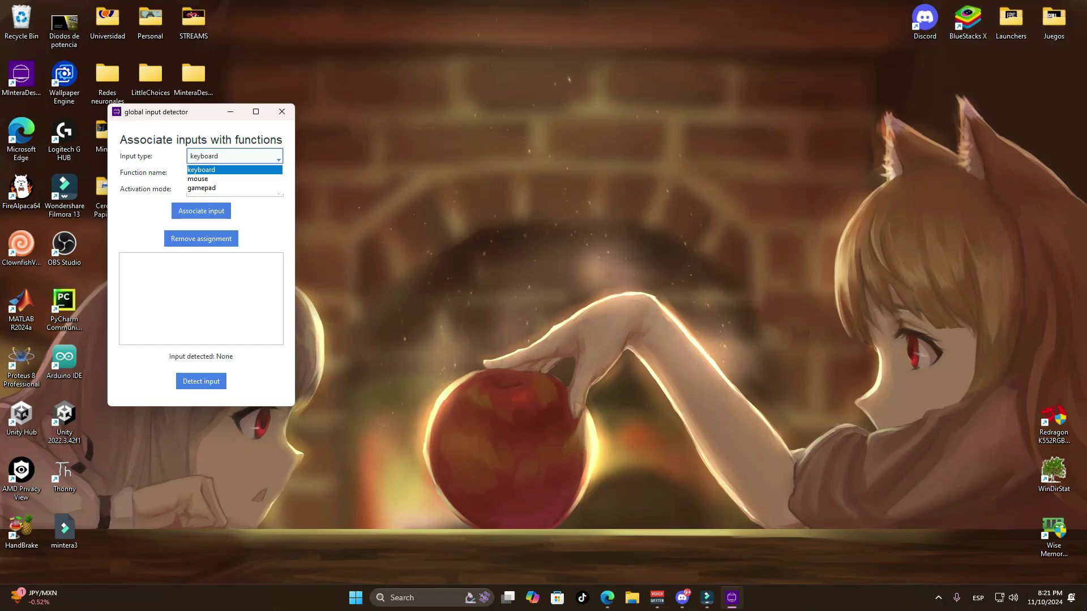
# Set the input type to keyboard and the function name to HideAudioGame
pyautogui.press('Return')
pyautogui.press('Tab')
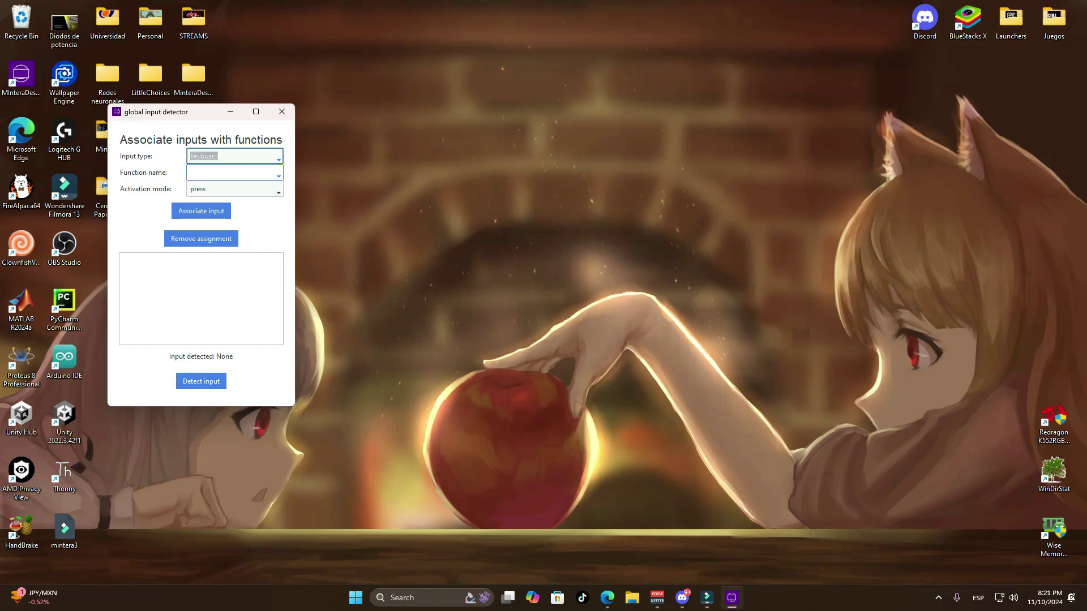
pyautogui.press('Down')
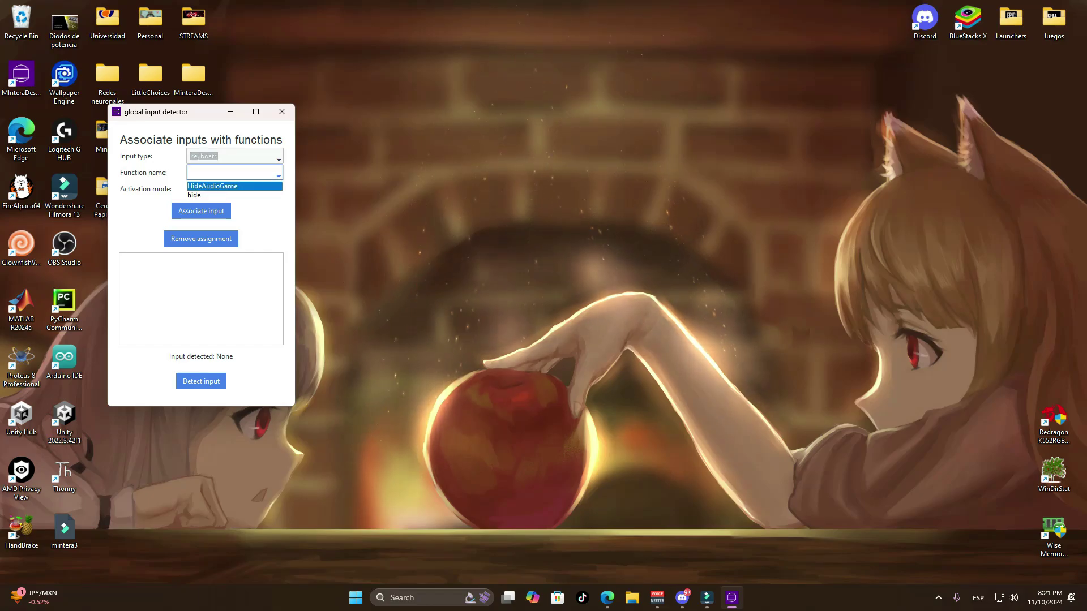
pyautogui.press('Down')
pyautogui.click(194, 195)
pyautogui.click(227, 173)
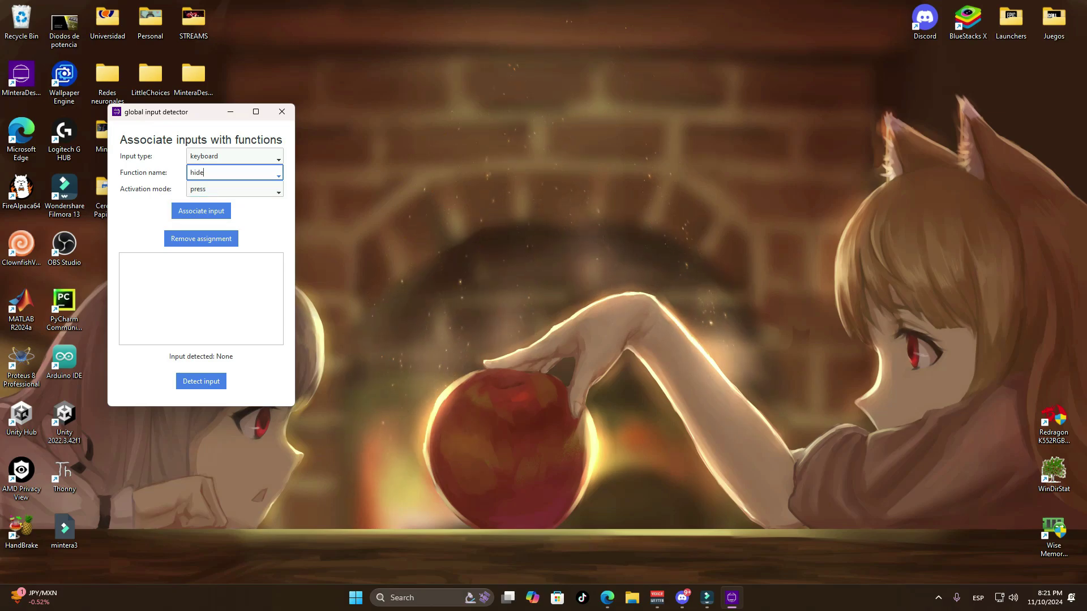
pyautogui.click(278, 176)
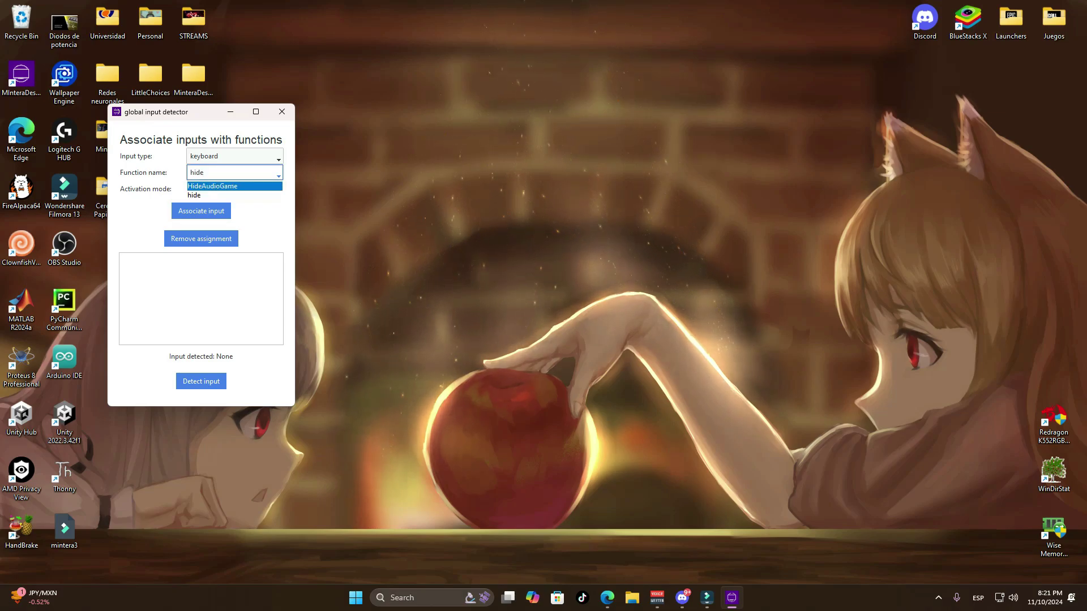
pyautogui.press('Return')
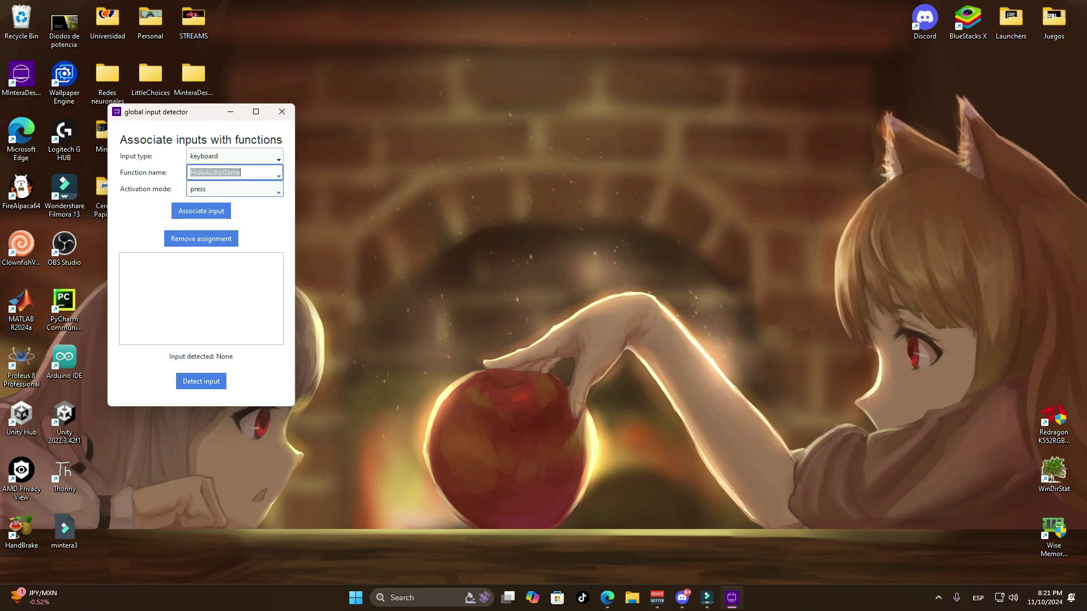
# Set the activation mode to press after briefly switching it to hold
pyautogui.click(244, 189)
pyautogui.press('Down')
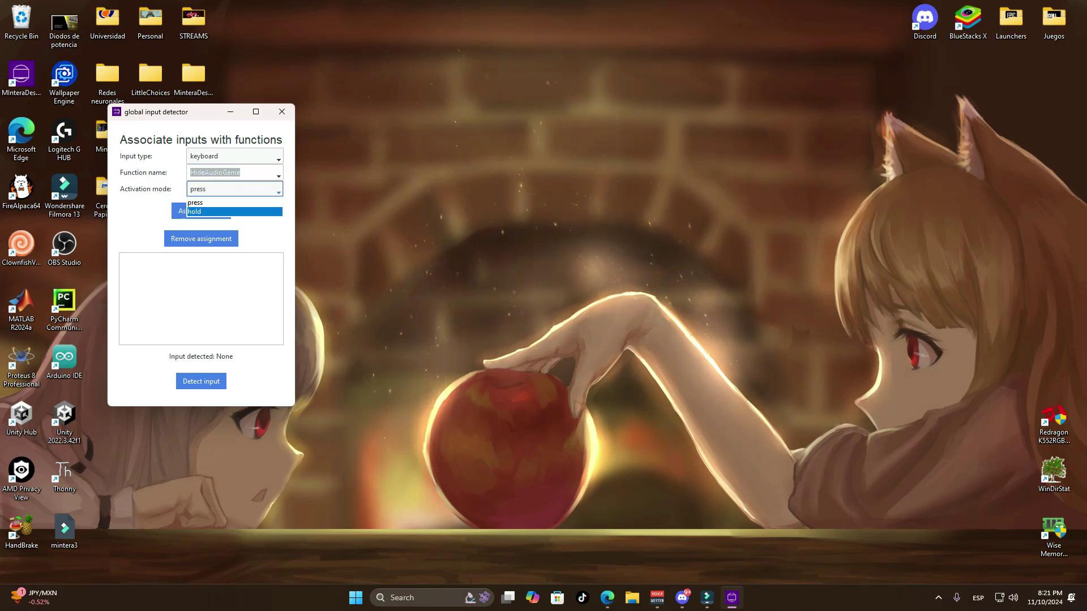
pyautogui.press('Return')
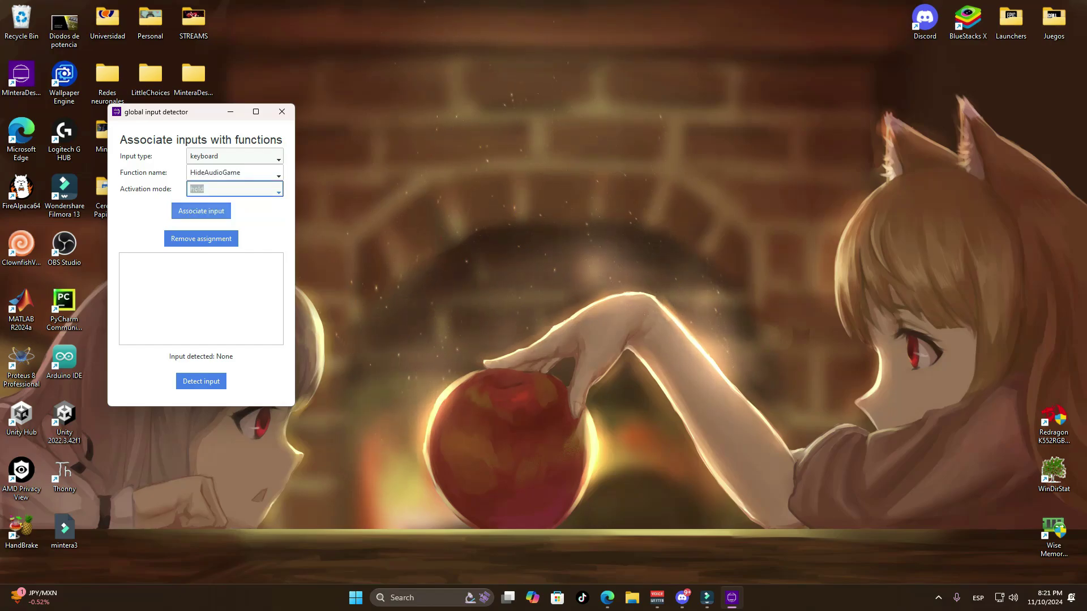
pyautogui.click(243, 189)
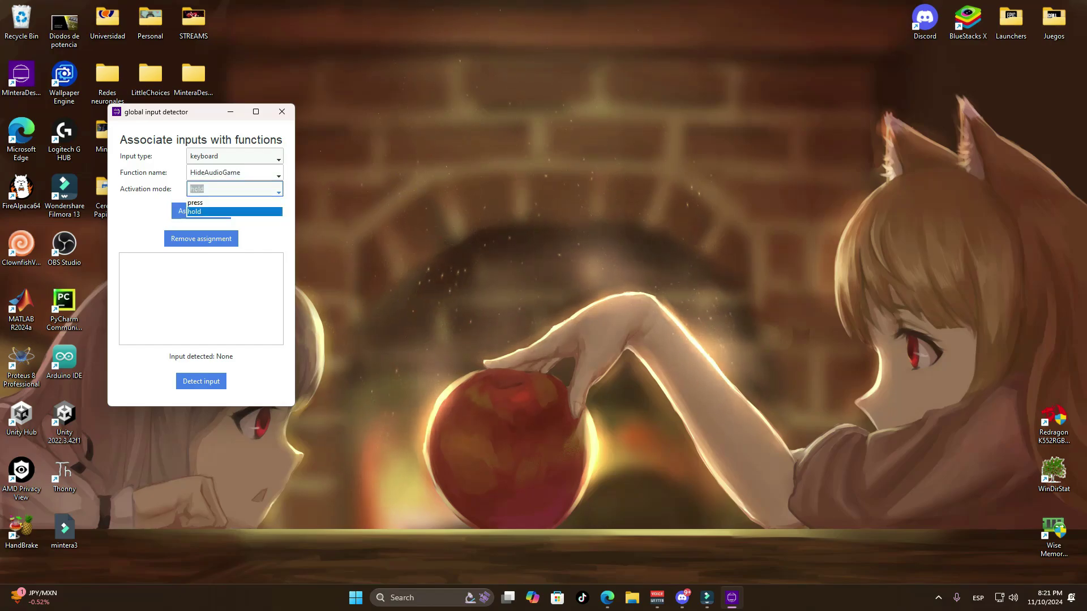
pyautogui.press('Up')
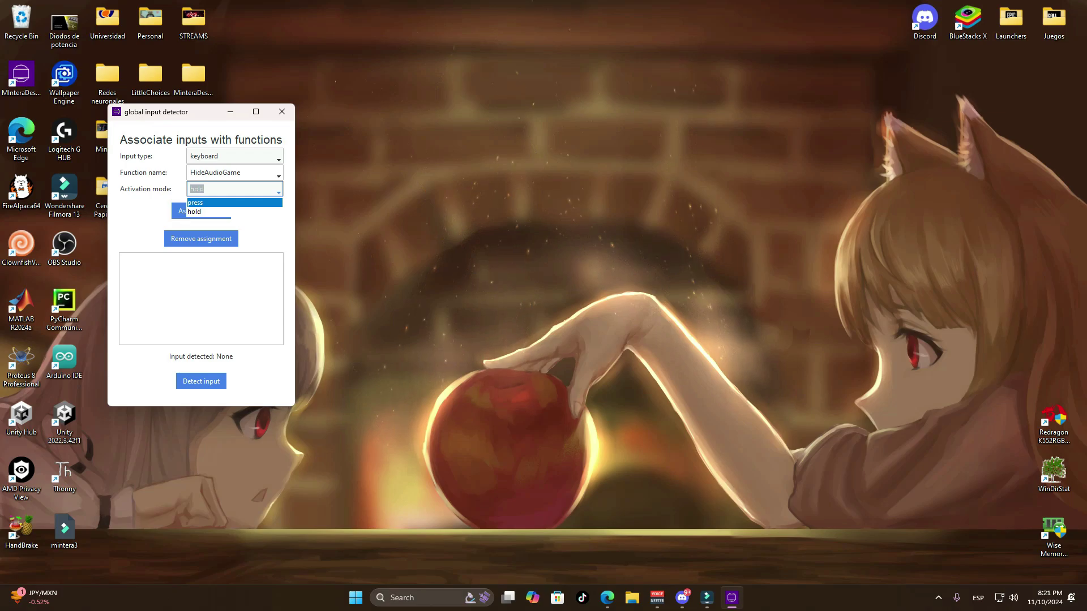
pyautogui.press('Return')
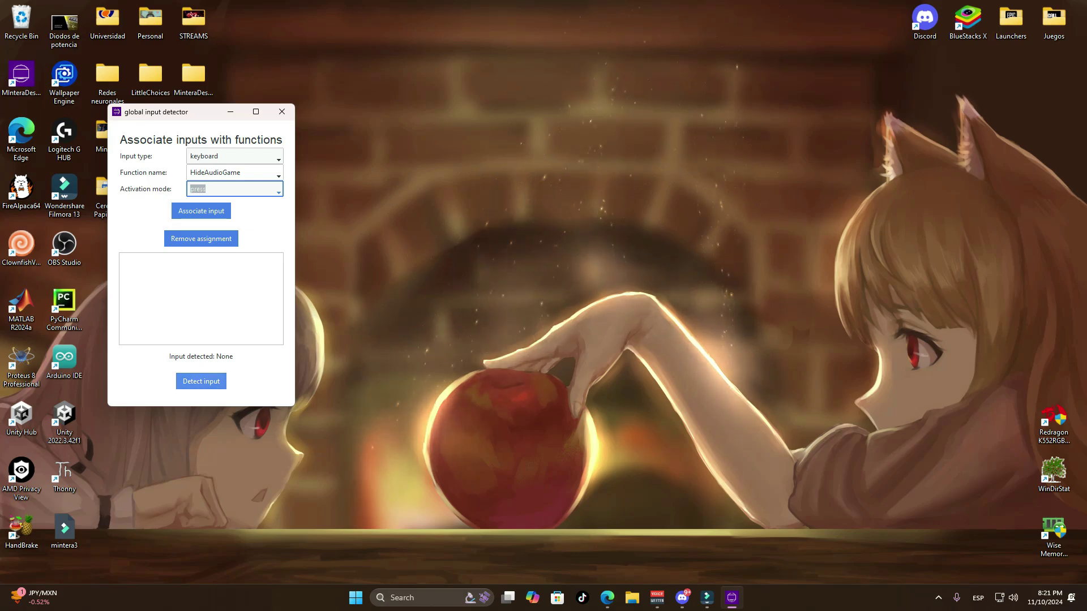
# Detect Key.space and associate it with HideAudioGame on press
pyautogui.click(201, 382)
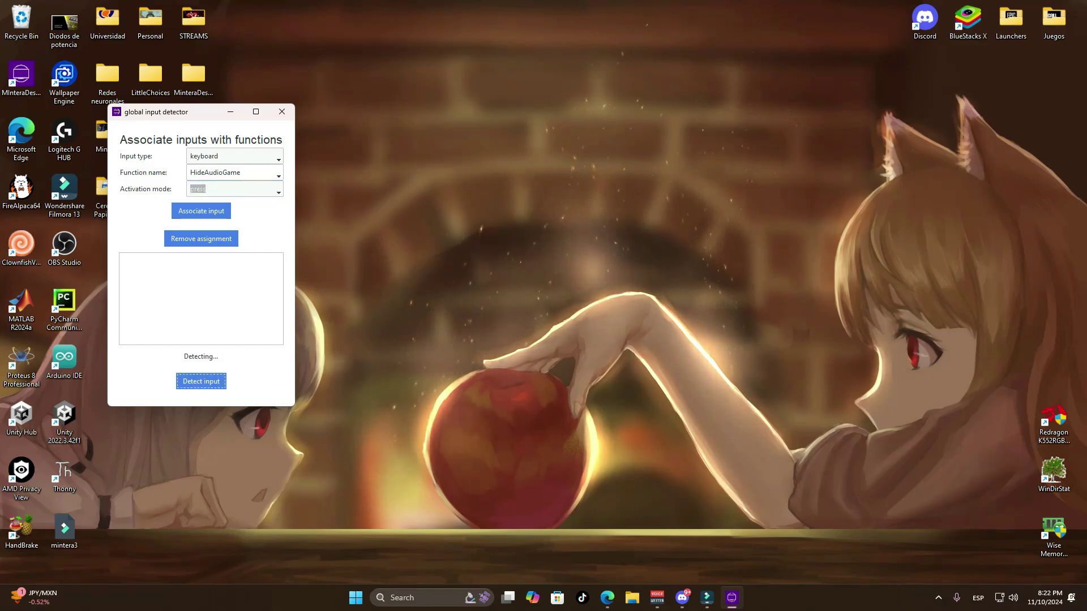
pyautogui.press('space')
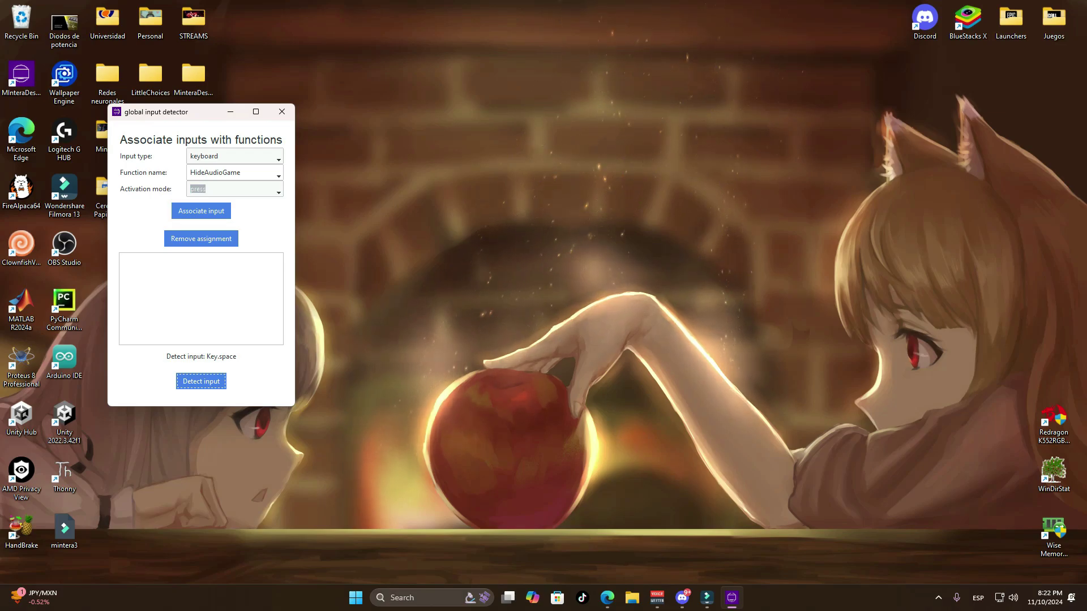
pyautogui.press('space')
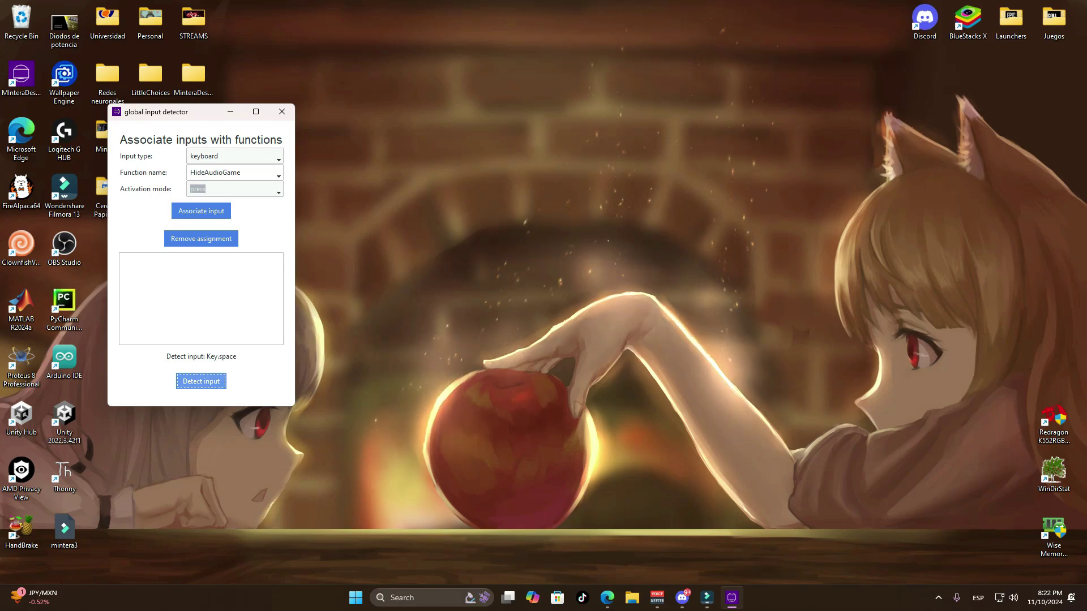
pyautogui.press('Tab')
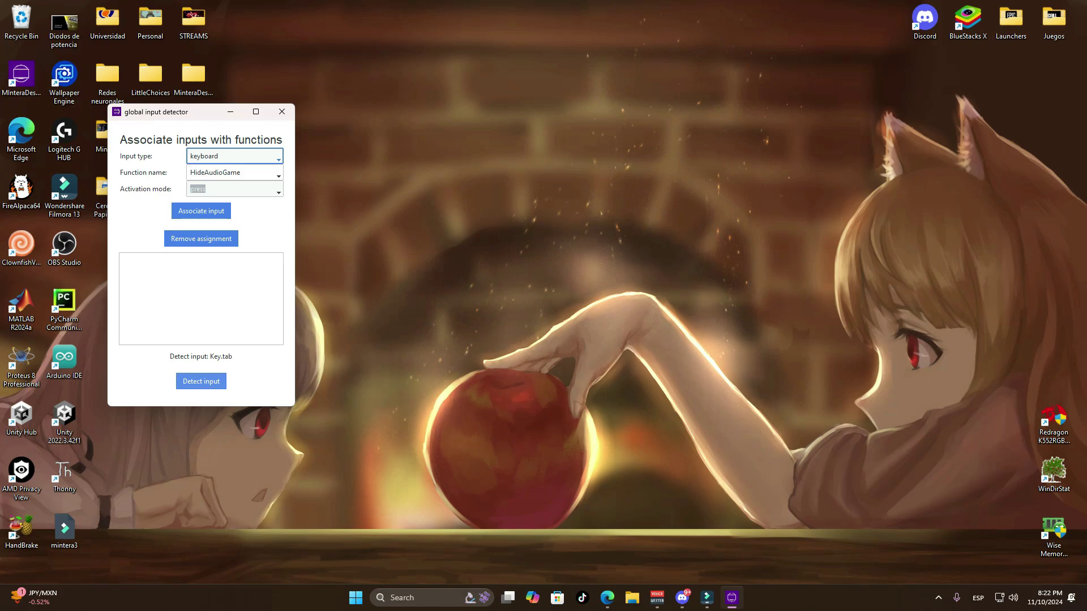
pyautogui.hotkey('shift', 'Tab')
pyautogui.press('space')
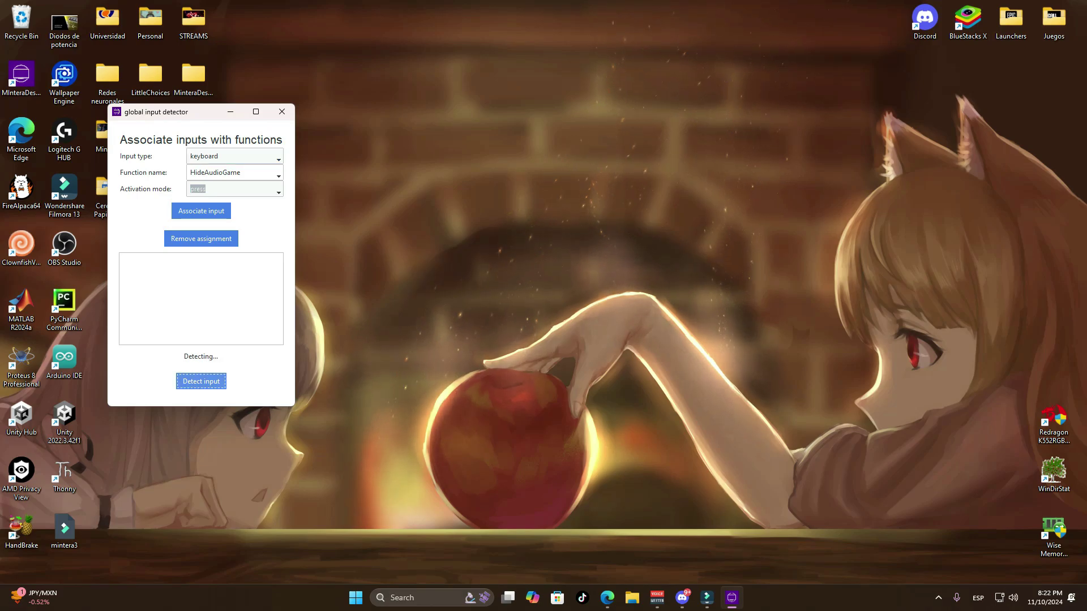
pyautogui.press('shift')
pyautogui.press('space')
pyautogui.press('space')
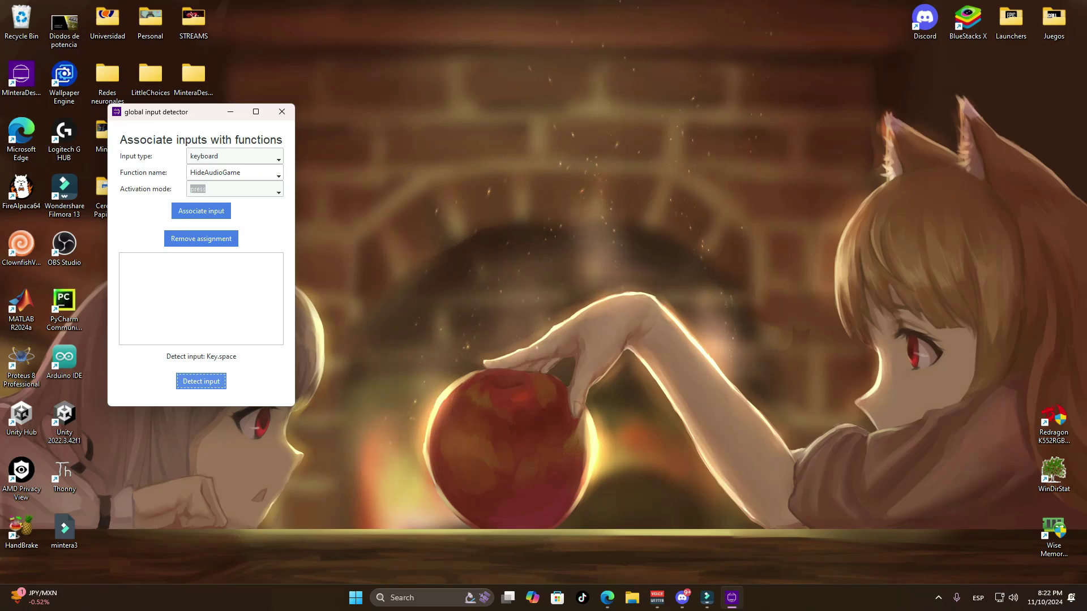
pyautogui.press('space')
pyautogui.press('space')
pyautogui.press('space')
pyautogui.press('space')
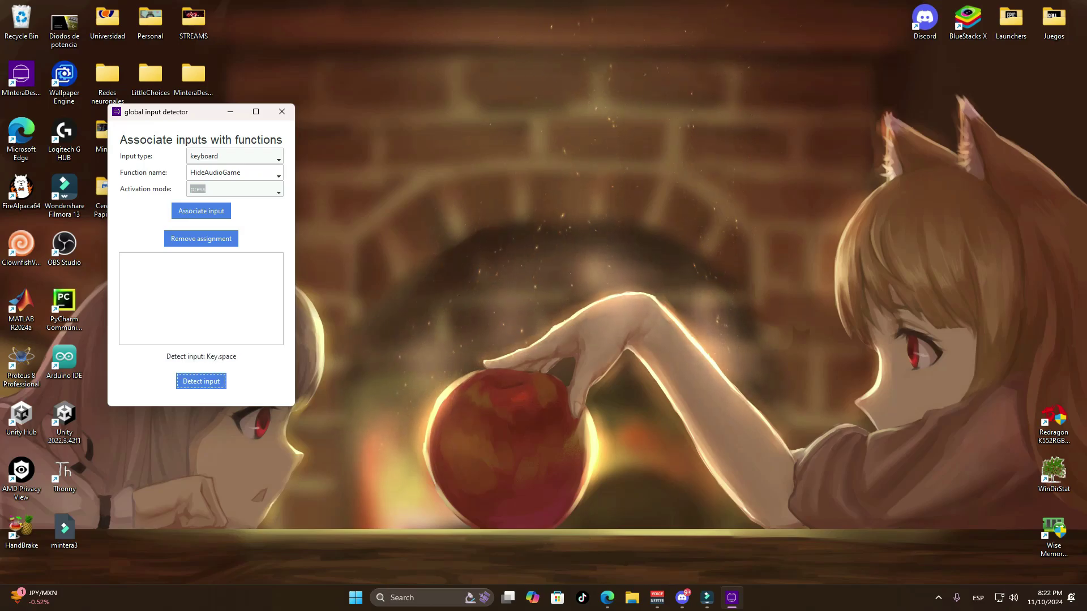
pyautogui.click(201, 211)
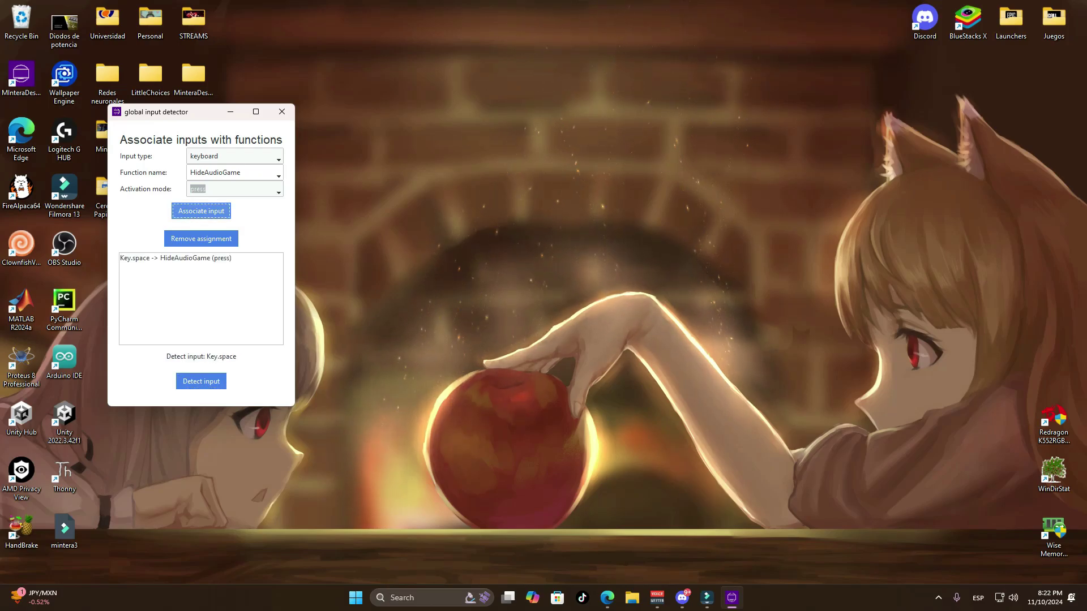
pyautogui.click(198, 259)
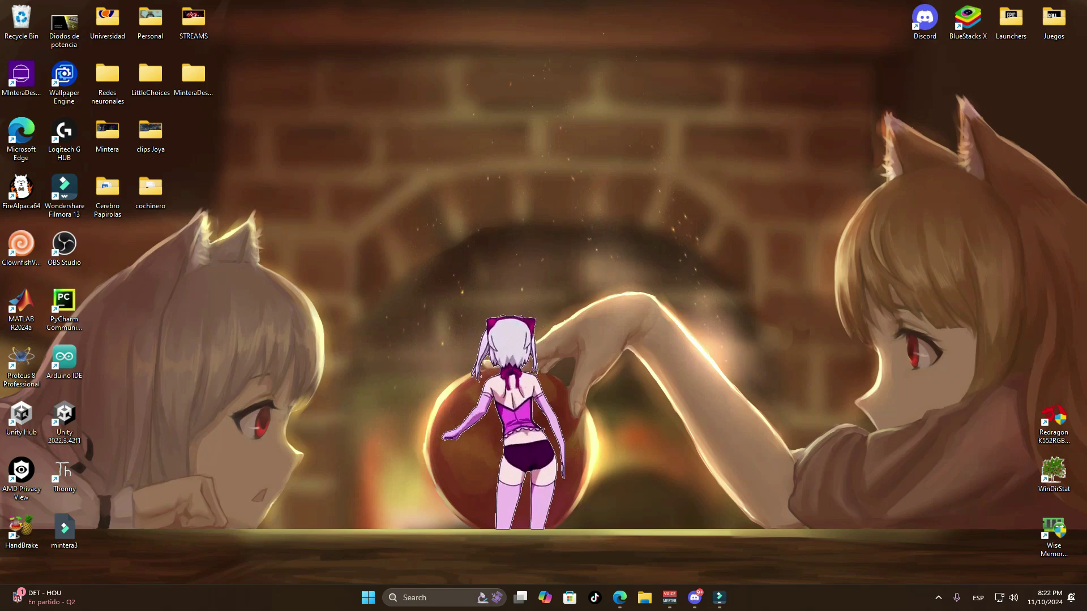
# Hide the anime character, then aim down the scope and fire at the enemy in the doorway
pyautogui.moveTo(536, 346); pyautogui.dragTo(583, 417)
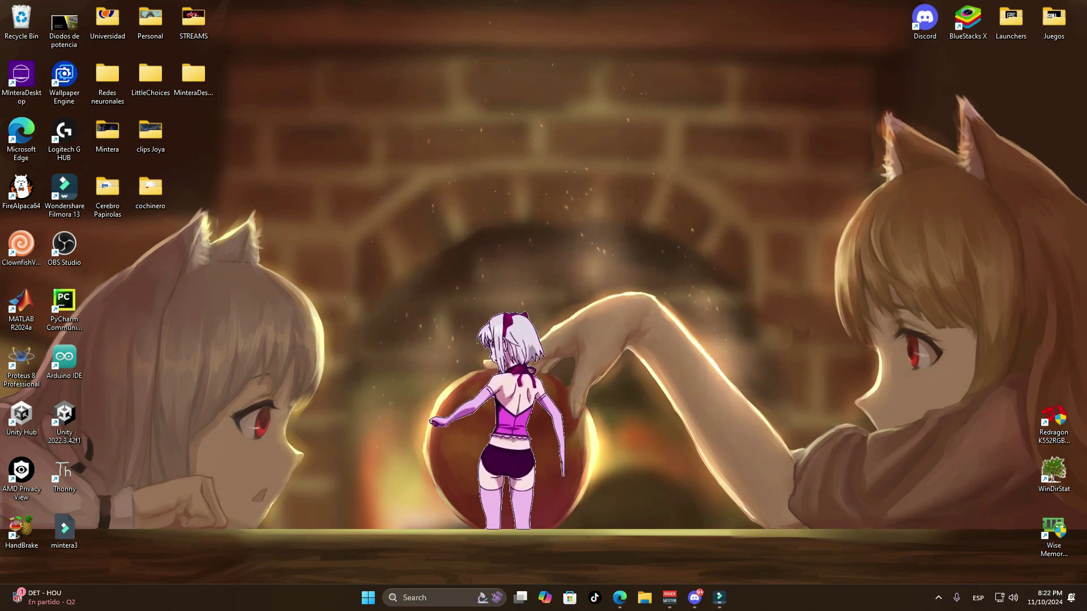
pyautogui.hotkey('alt', 'F4')
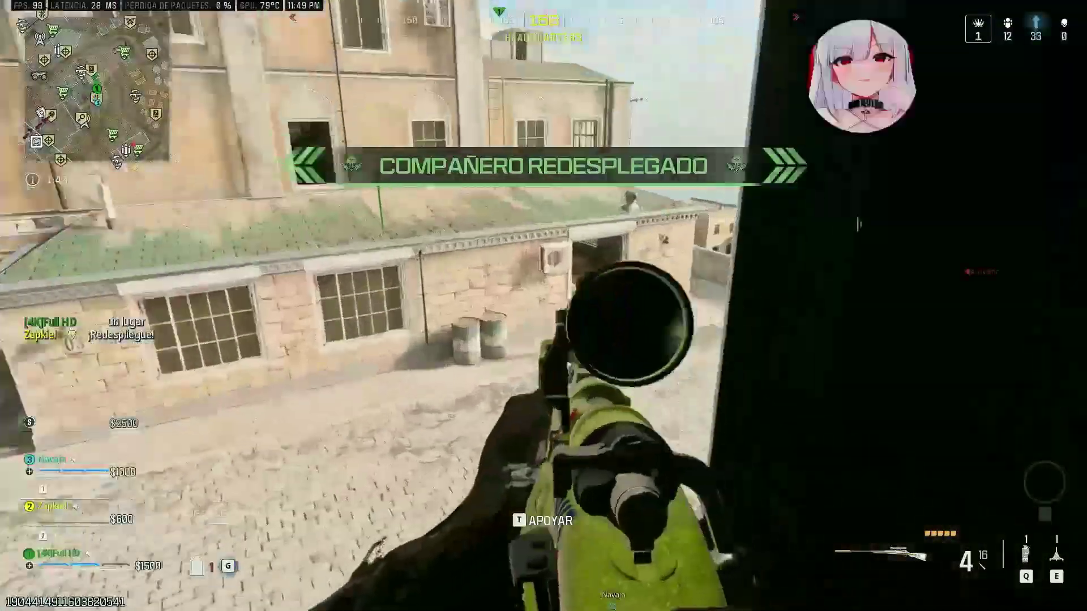
pyautogui.rightClick(544, 306)
pyautogui.click(543, 306)
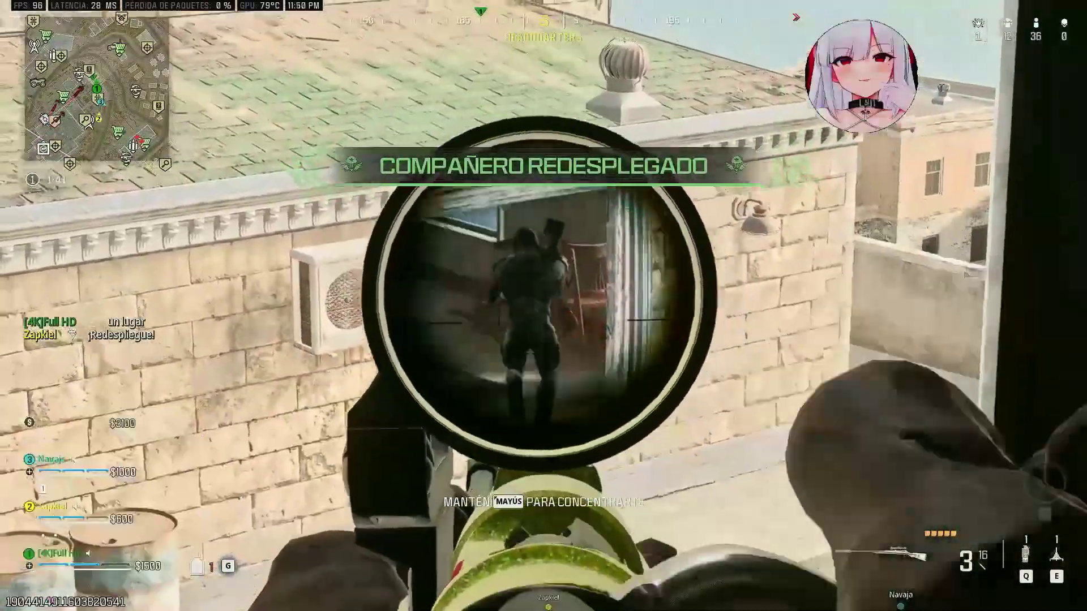